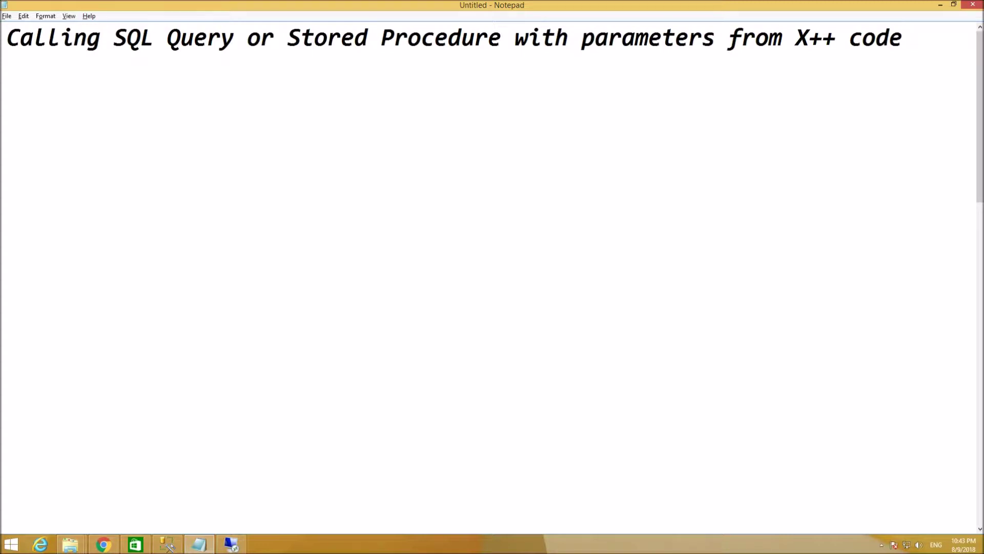
# Step: Paste plan points 1–3 on sales-order archiving, the stored procedure and the AX job
pyautogui.write("1.  Our Stored Procedure will archive specific sales order into ARCHIVE database, which we create first in order do not 'clog' AX productional DB")
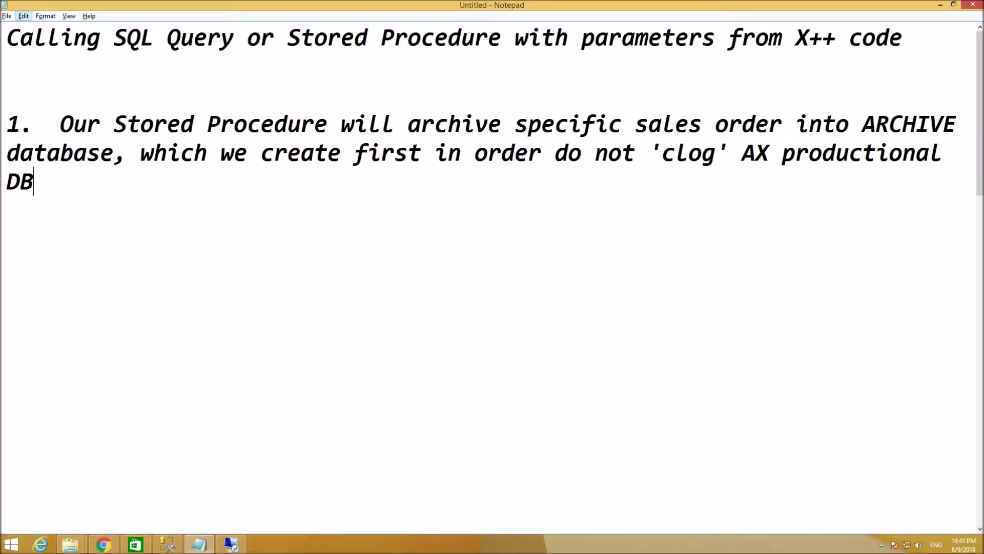
pyautogui.write('2.  In ARCHIVE DB we will create SP SP_ArchiveSalesOrder.  This procedure will archive one SO into SalesArchive_08012018 (suffix stays for date stamp for simplicity)')
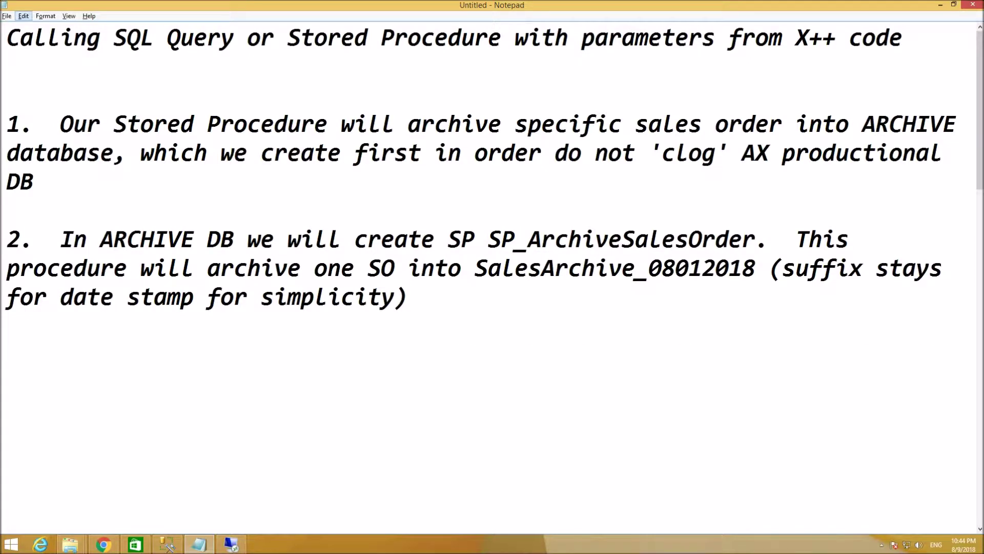
pyautogui.write('3.  In AX we create Job static void ArchiveSalesOrder(Args _args).  This job (IMPORTANT) should be executed on the server')
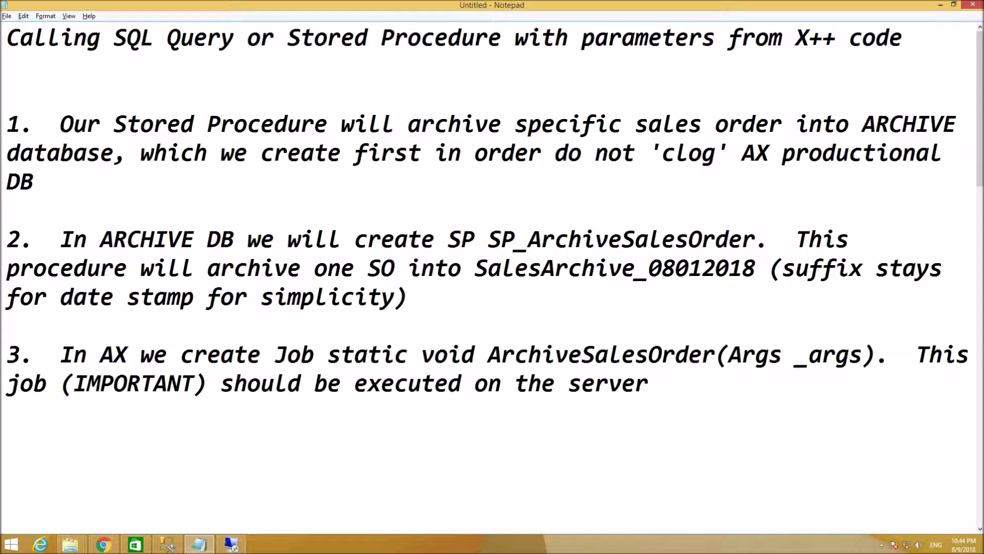
# Step: Highlight the run-on-server remark and add point 4 about the menu item
pyautogui.press('Left')
pyautogui.moveTo(636, 383); pyautogui.dragTo(60, 384)
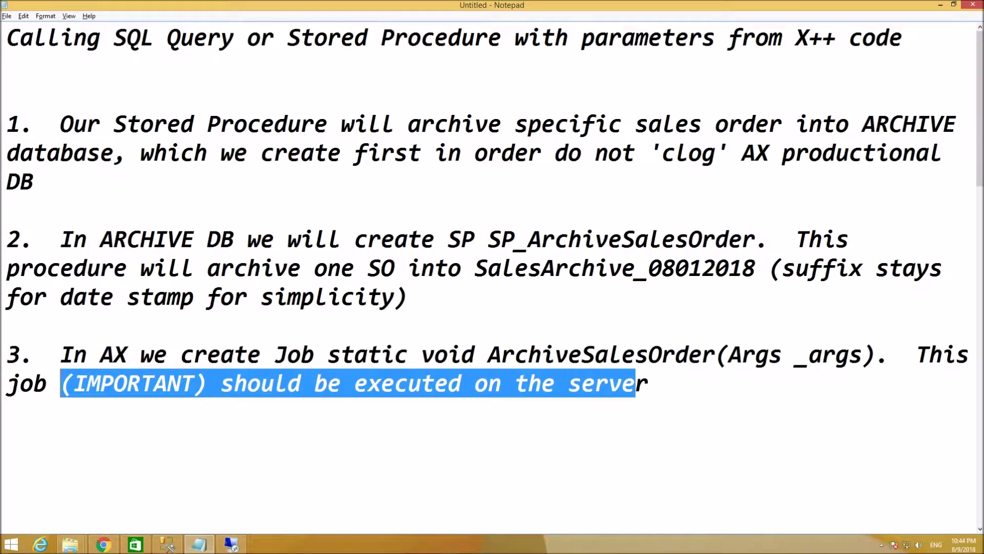
pyautogui.press('End')
pyautogui.press('Return')
pyautogui.press('Return')
pyautogui.press('Return')
pyautogui.write('4.  In order to execute Job on the server we create Menu Item - Action SalesOrderArchive.  Here for Action we specify RunOn - Server')
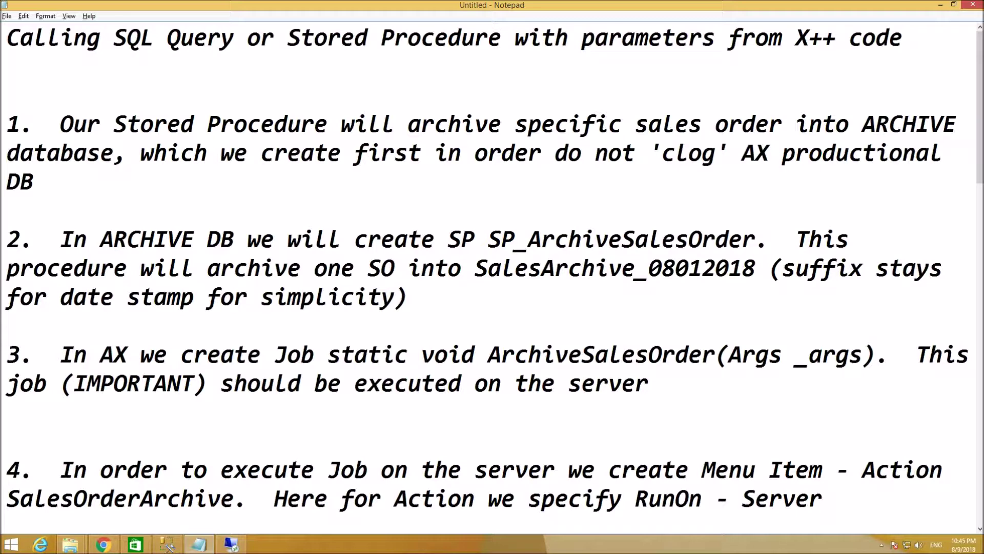
# Step: Add point 5: 'Now we will review settings and code in SQL and AOT'
pyautogui.scroll(-2, 492, 277)
pyautogui.press('Return')
pyautogui.press('Return')
pyautogui.write('5.  Now we will review settings and code in SQL and AOT')
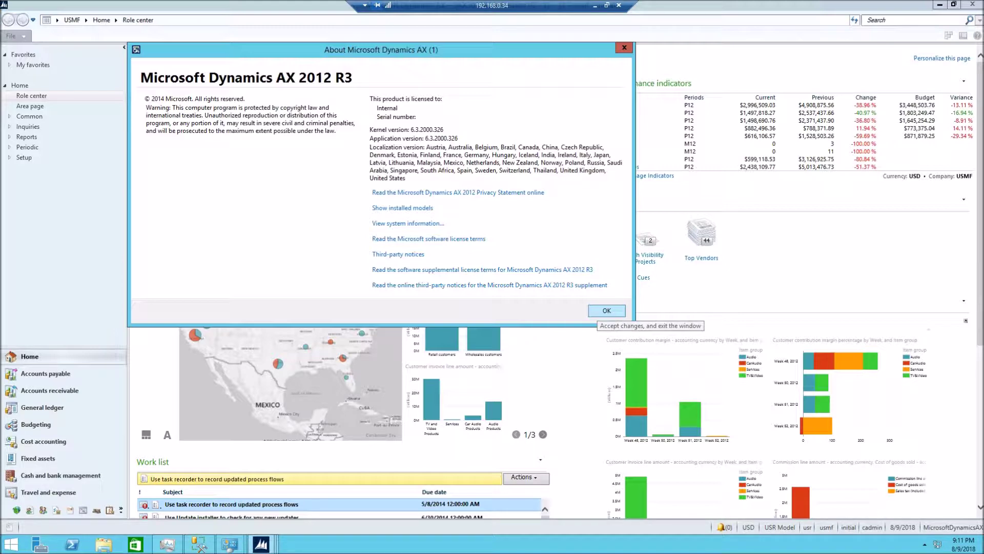
# Step: Dismiss the About window and bring the development workspace with the Jobs editor forward
pyautogui.click(606, 311)
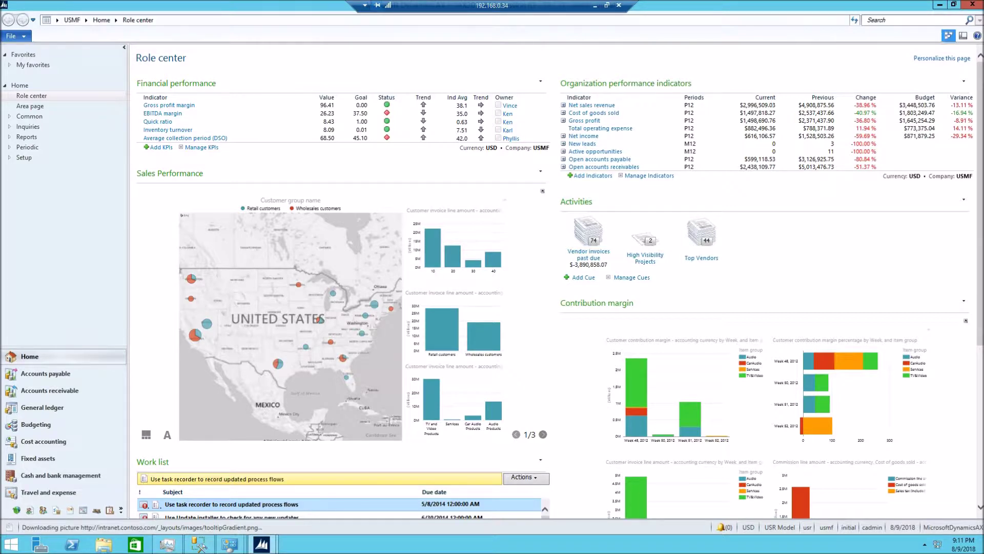
pyautogui.click(948, 36)
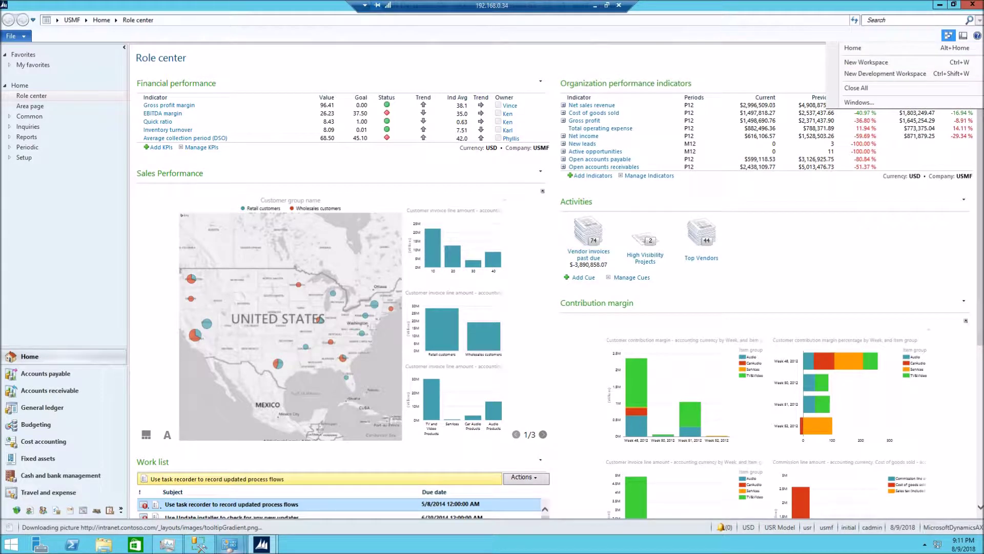
pyautogui.click(262, 543)
pyautogui.click(318, 491)
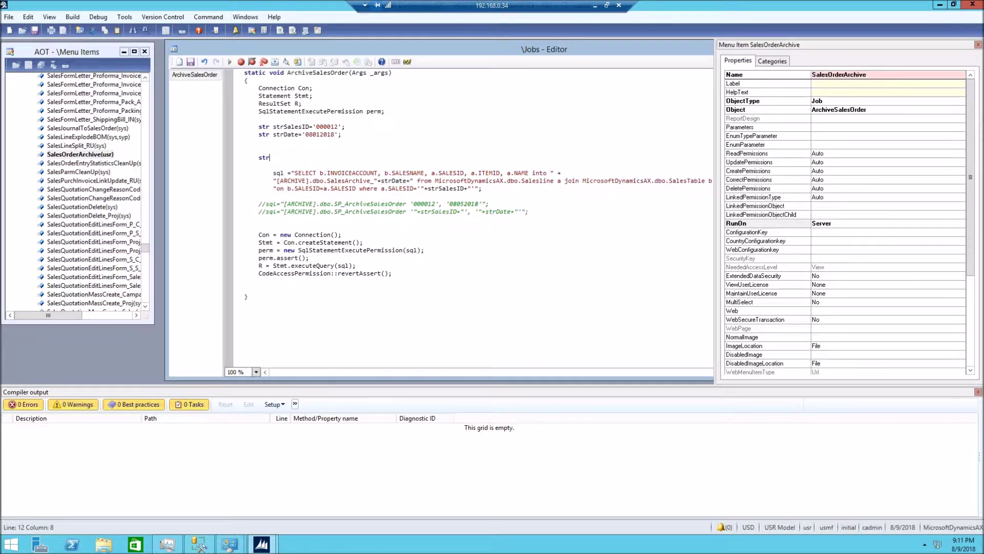
pyautogui.click(316, 96)
# Step: Confirm SalesOrderArchive properties: ObjectType Job, Object ArchiveSalesOrder, RunOn Server
pyautogui.rightClick(82, 155)
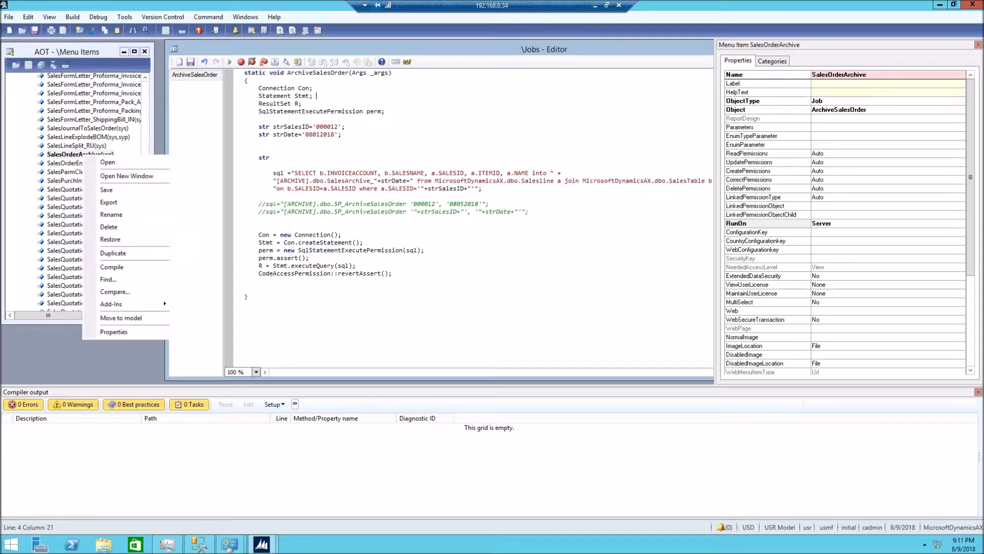
pyautogui.click(114, 332)
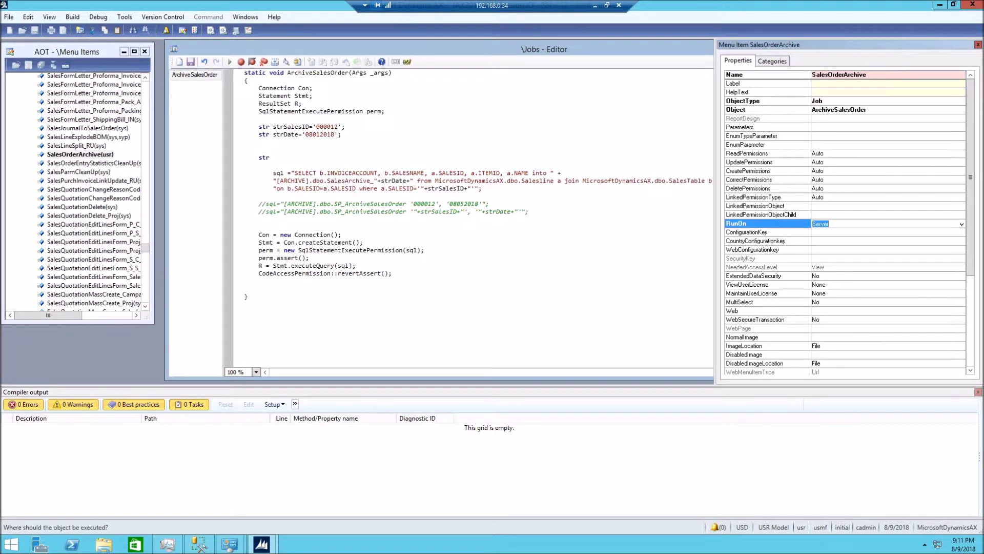
pyautogui.press('Up')
pyautogui.press('Up')
pyautogui.press('Up')
pyautogui.press('End')
pyautogui.hotkey('alt', 'Down')
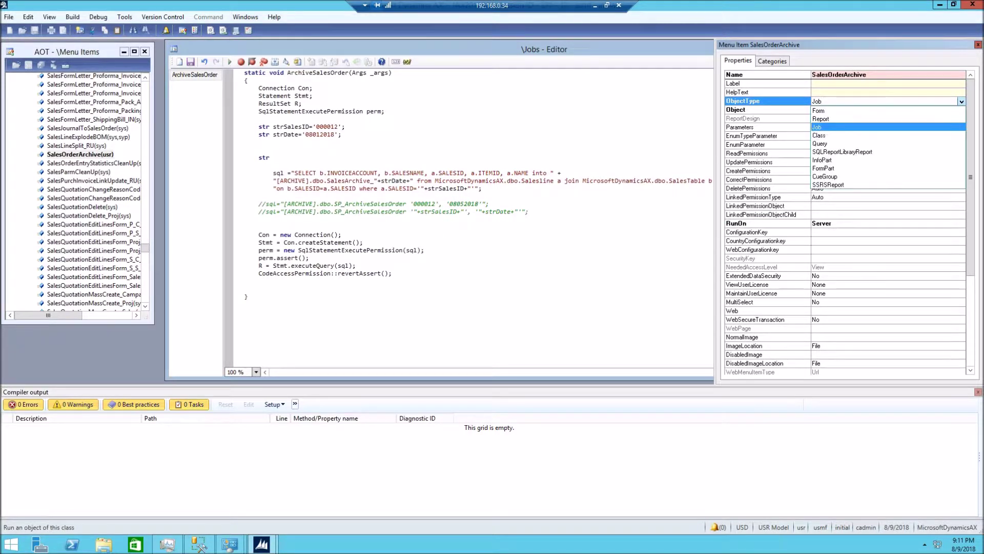
pyautogui.press('Return')
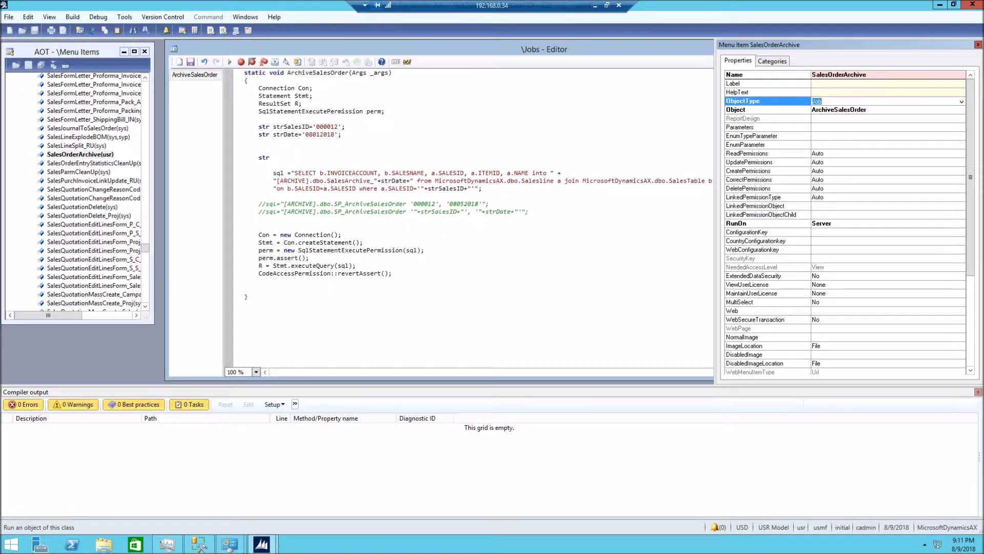
pyautogui.press('Tab')
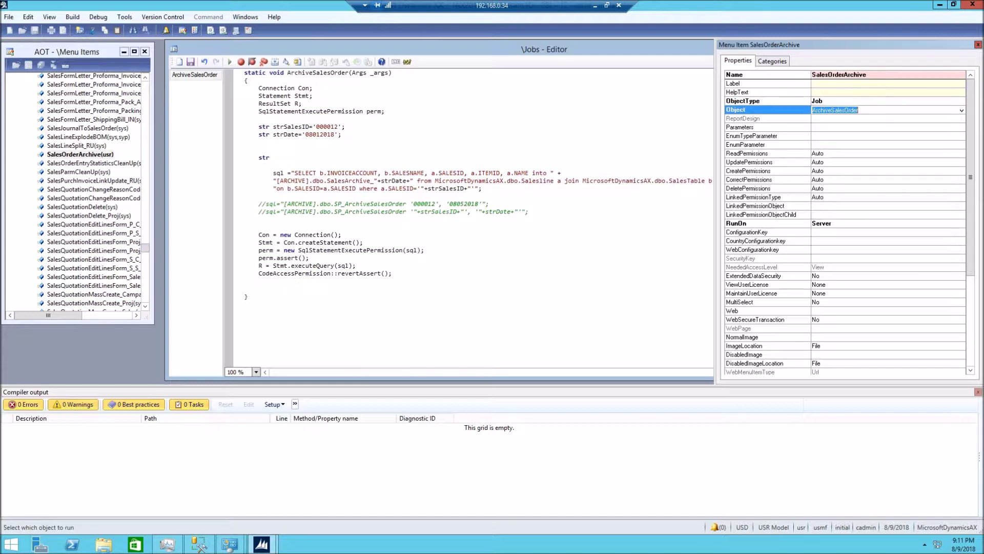
pyautogui.press('End')
pyautogui.press('Tab')
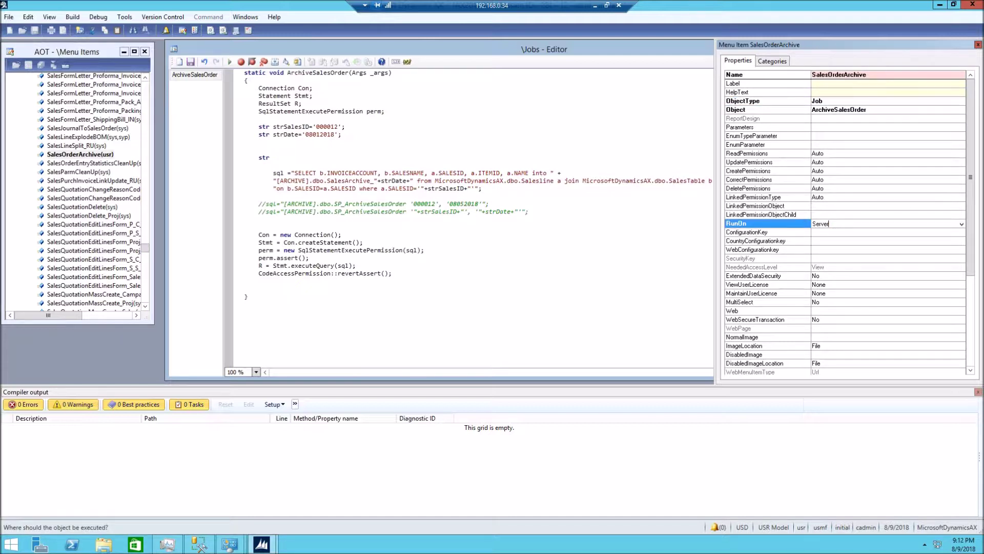
pyautogui.hotkey('alt', 'Down')
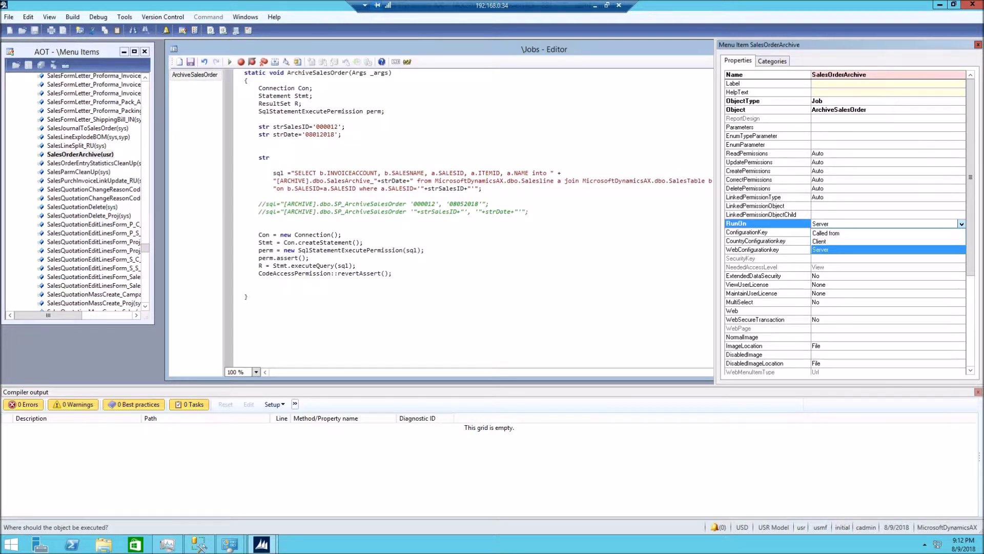
pyautogui.press('Return')
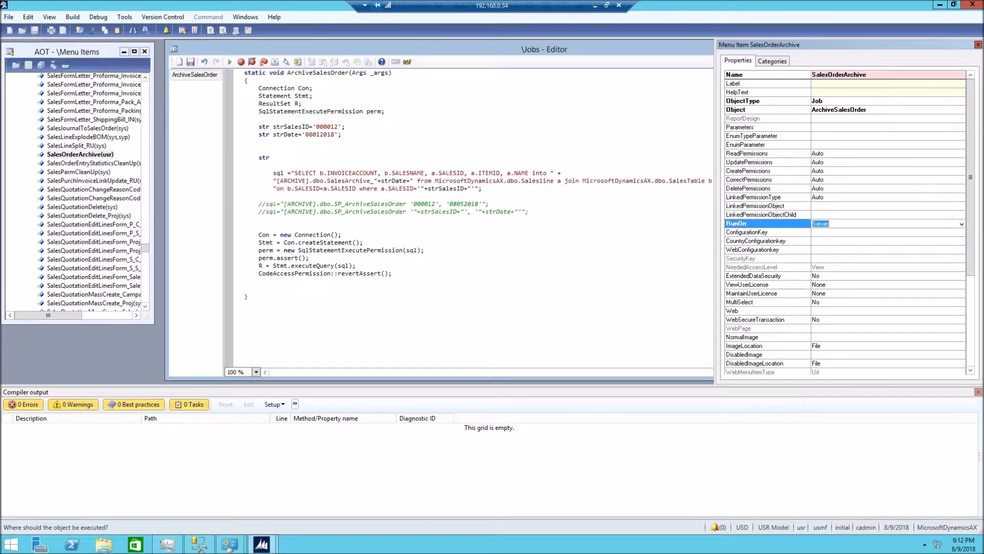
# Step: Compile the ArchiveSalesOrder job without errors
pyautogui.click(247, 296)
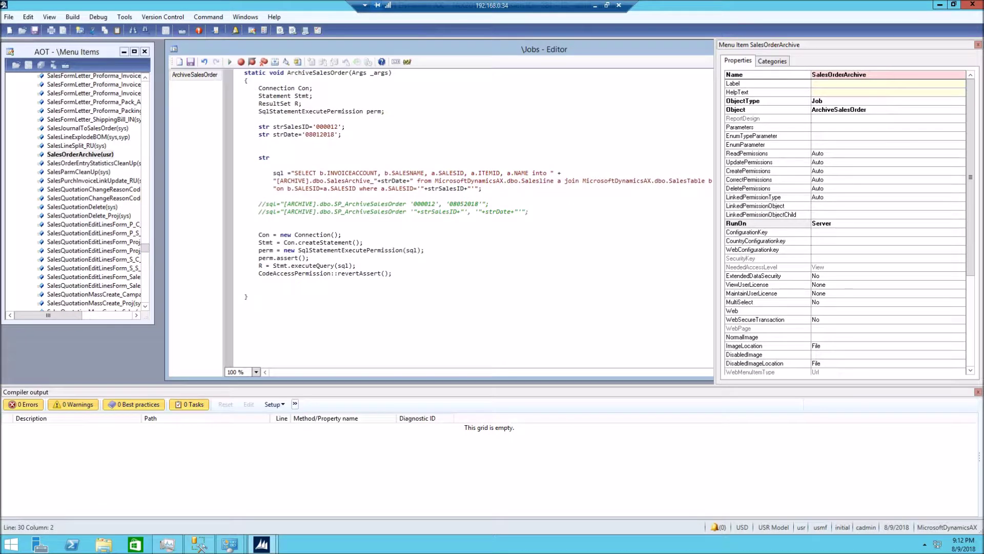
pyautogui.click(73, 17)
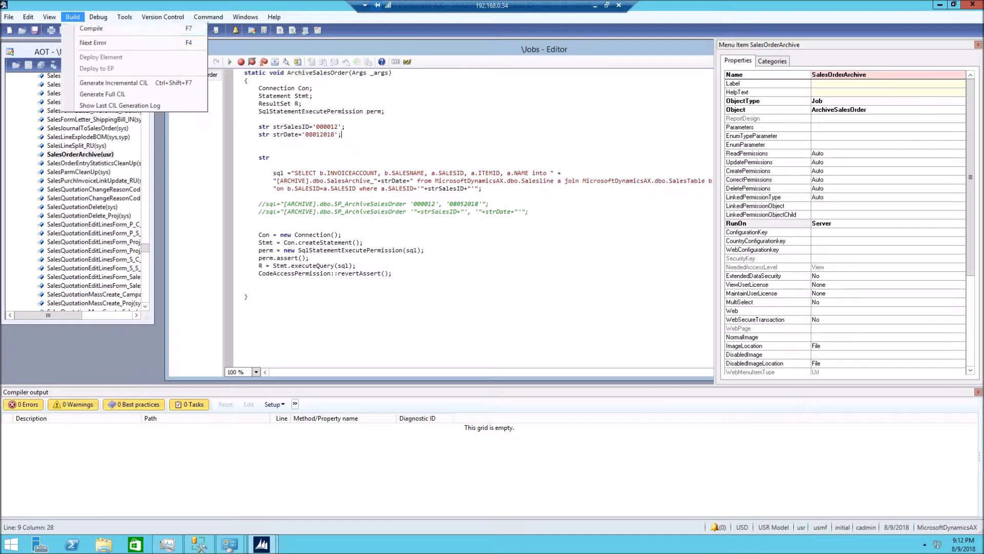
pyautogui.press('Return')
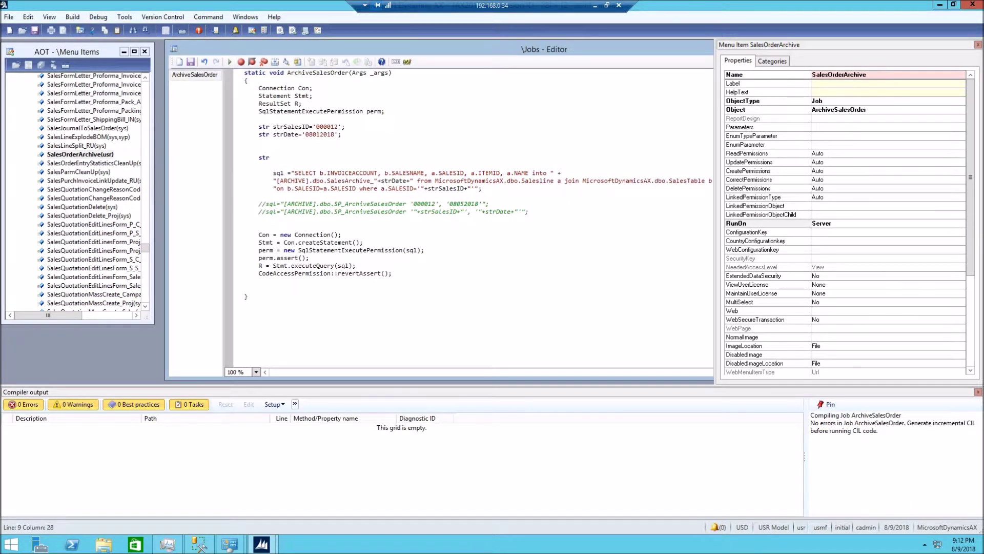
pyautogui.rightClick(70, 154)
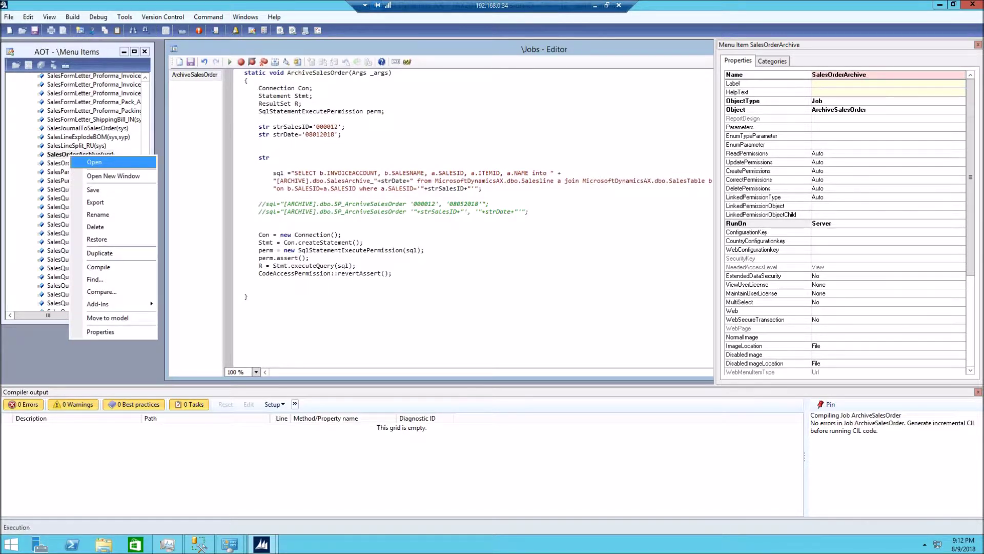
# Step: Run the SalesOrderArchive menu item and review the ARCHIVE database in Management Studio
pyautogui.click(94, 162)
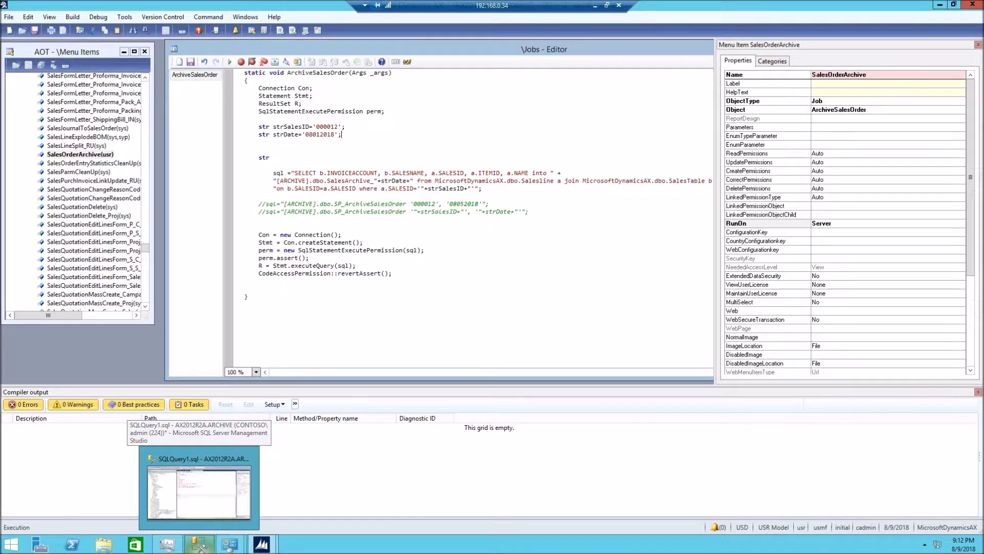
pyautogui.click(199, 490)
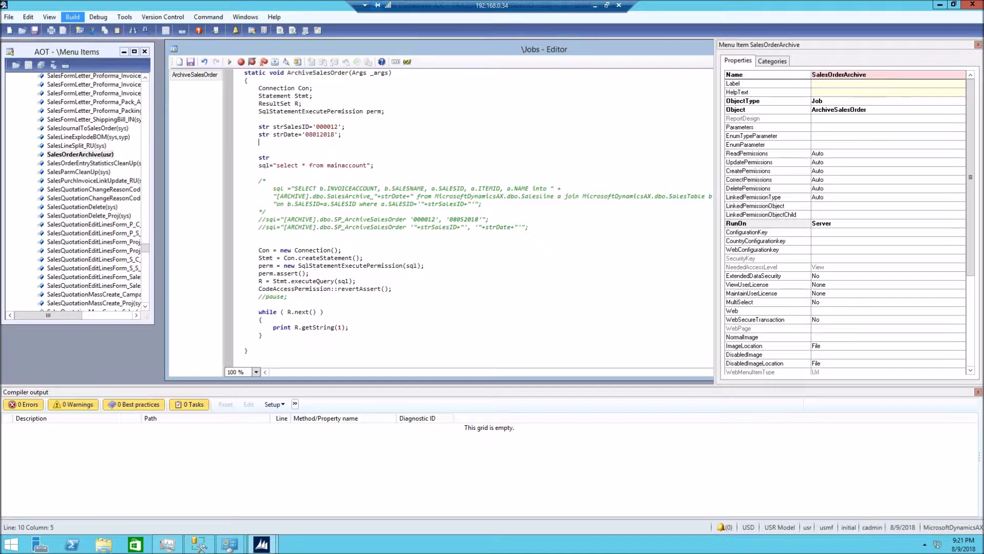
pyautogui.click(72, 17)
# Step: Compile the job and run SalesOrderArchive to print main account numbers from mainaccount
pyautogui.click(92, 28)
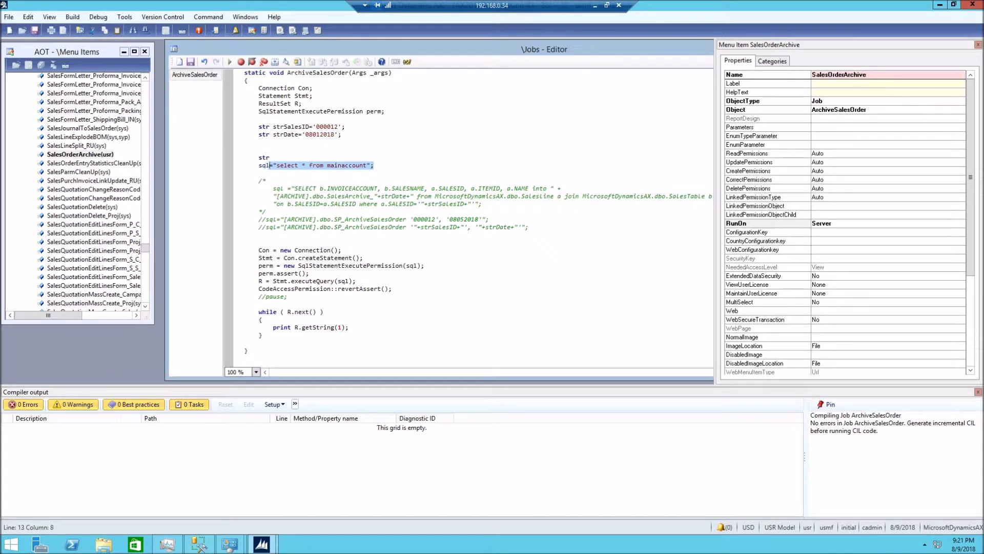
pyautogui.press('Down')
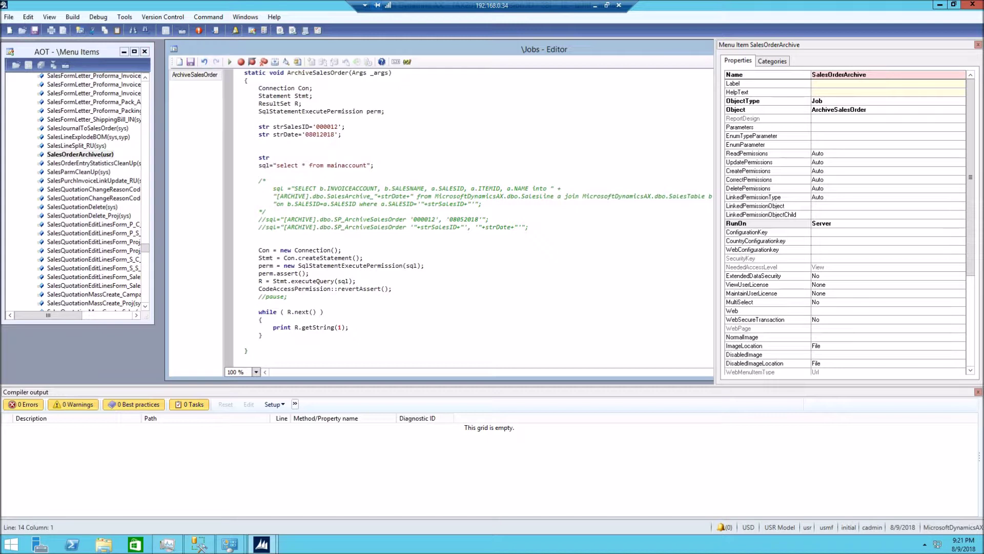
pyautogui.rightClick(90, 154)
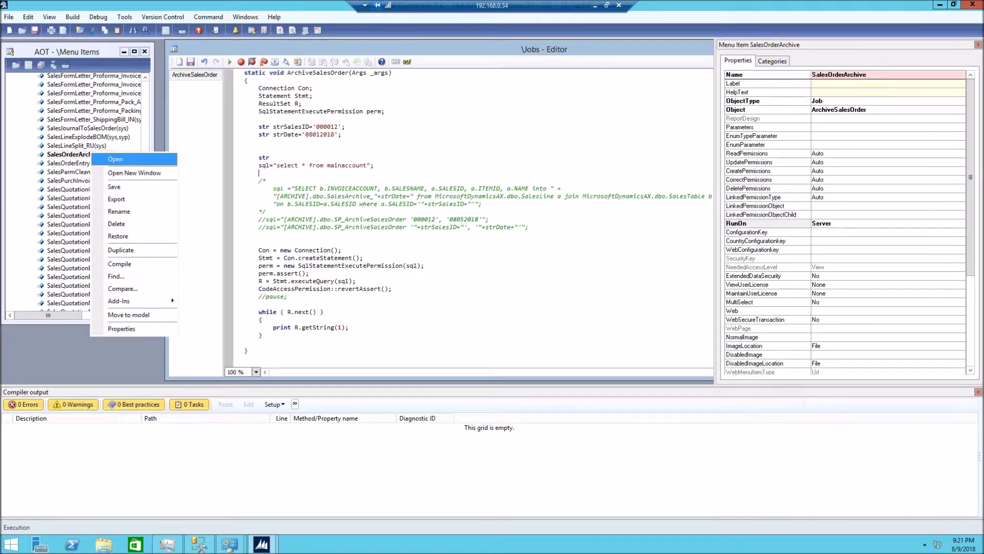
pyautogui.click(352, 327)
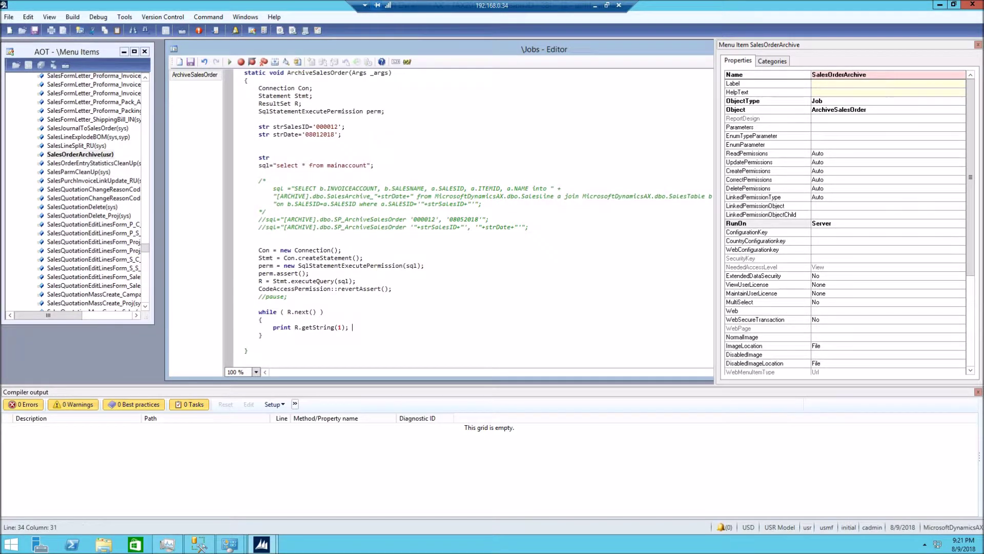
pyautogui.moveTo(352, 327); pyautogui.dragTo(273, 327)
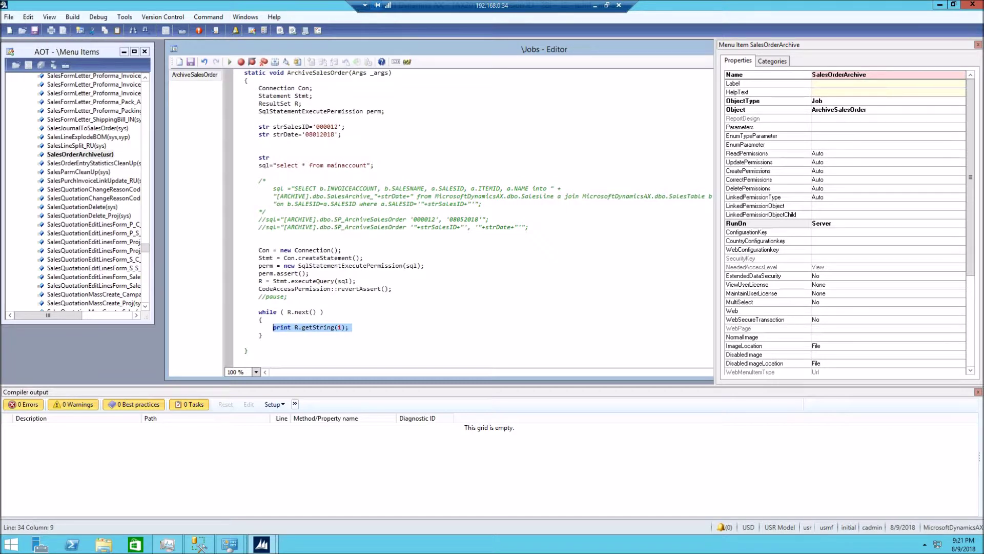
pyautogui.rightClick(63, 154)
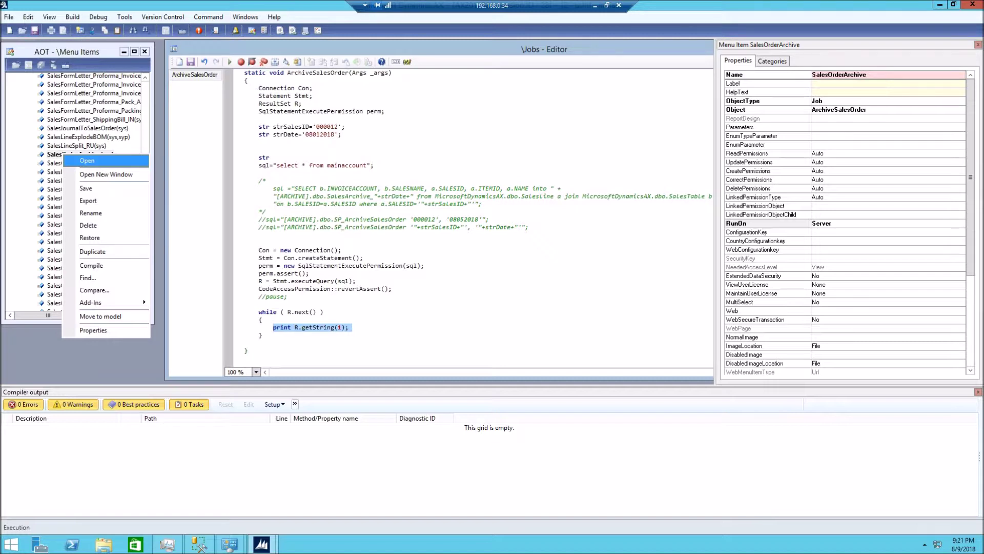
pyautogui.click(87, 160)
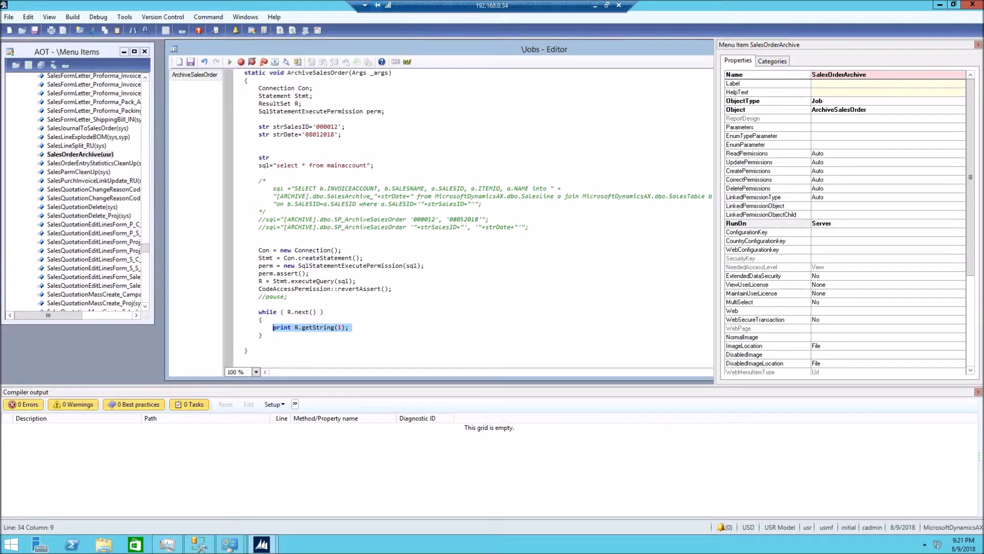
pyautogui.click(259, 165)
# Step: Comment out the mainaccount line with // and remove the /* */ around SELECT INTO
pyautogui.write('//')
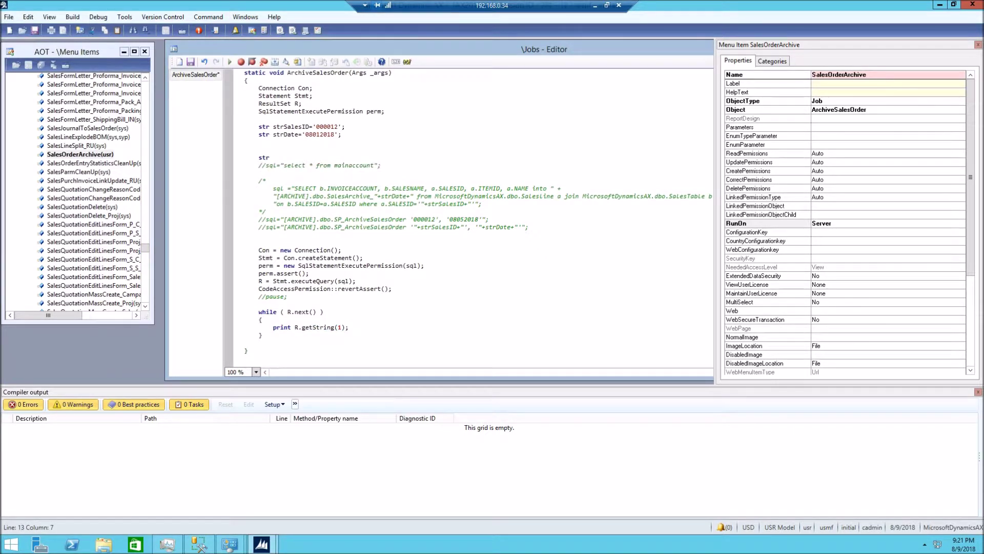
pyautogui.moveTo(265, 180); pyautogui.dragTo(259, 181)
pyautogui.press('Delete')
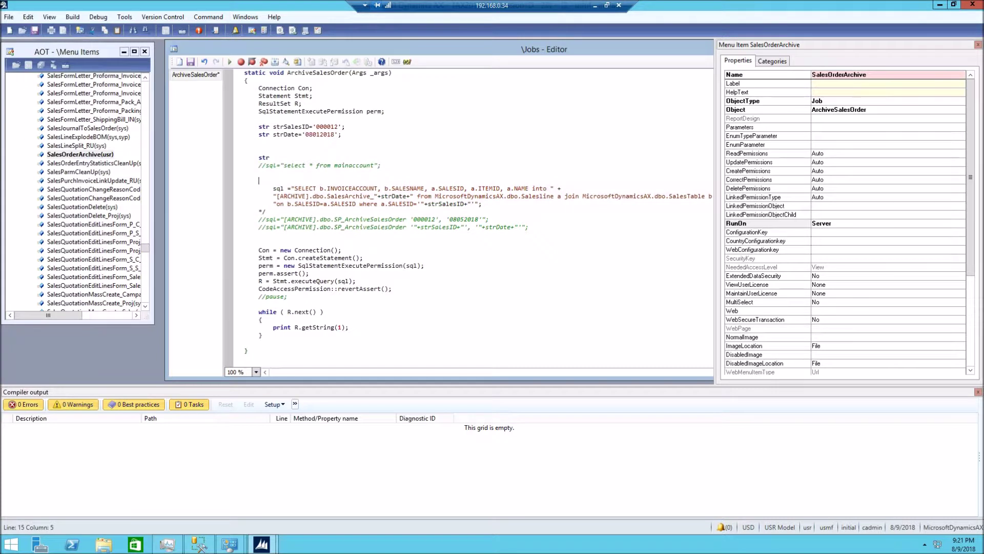
pyautogui.moveTo(265, 211); pyautogui.dragTo(259, 211)
pyautogui.press('Delete')
# Step: Compile and run the job, then dismiss the resulting SQL STOP error
pyautogui.click(72, 17)
pyautogui.click(82, 39)
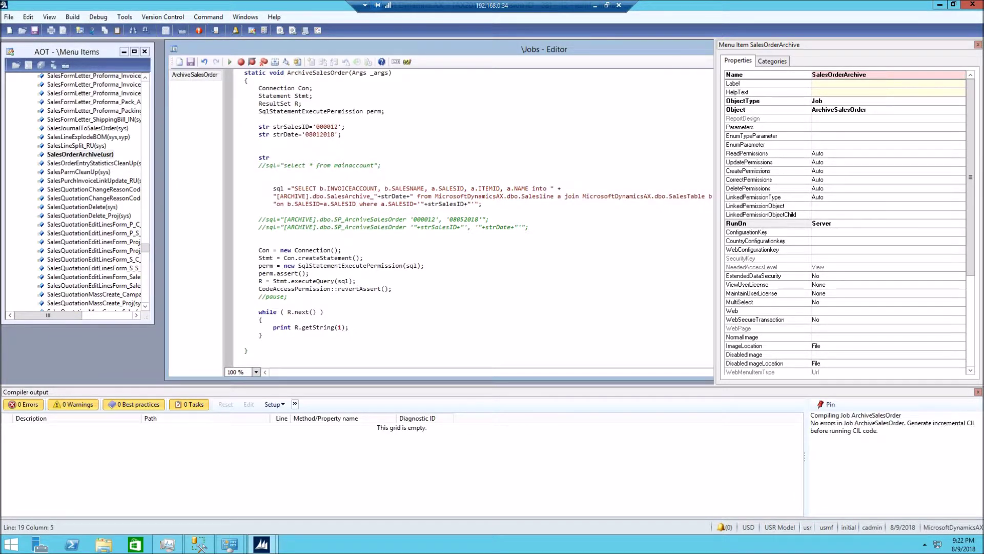
pyautogui.rightClick(96, 154)
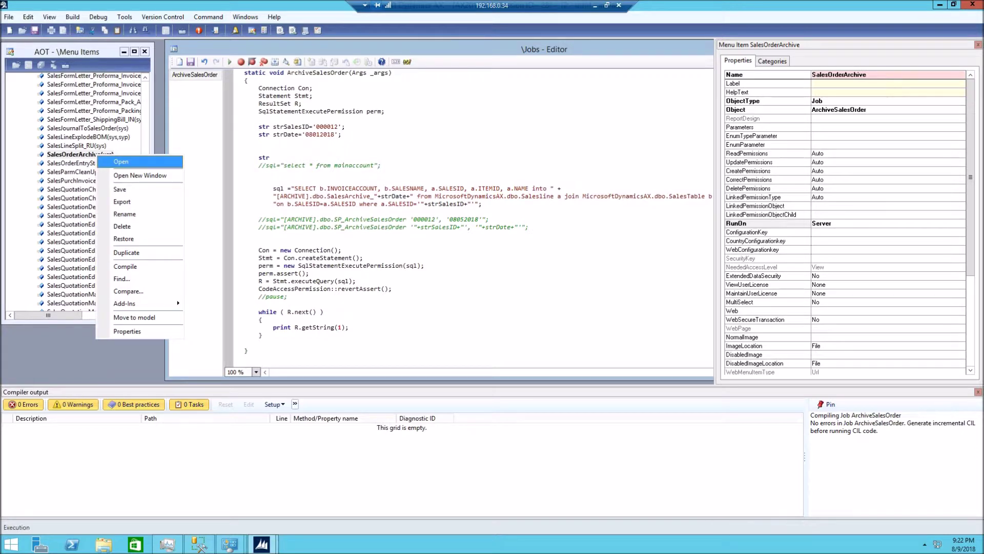
pyautogui.click(121, 162)
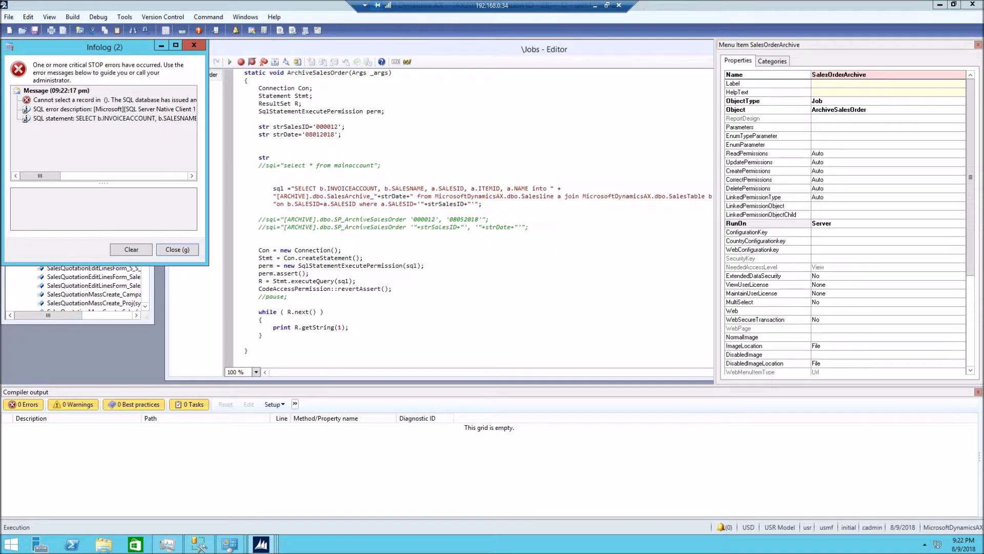
pyautogui.press('Escape')
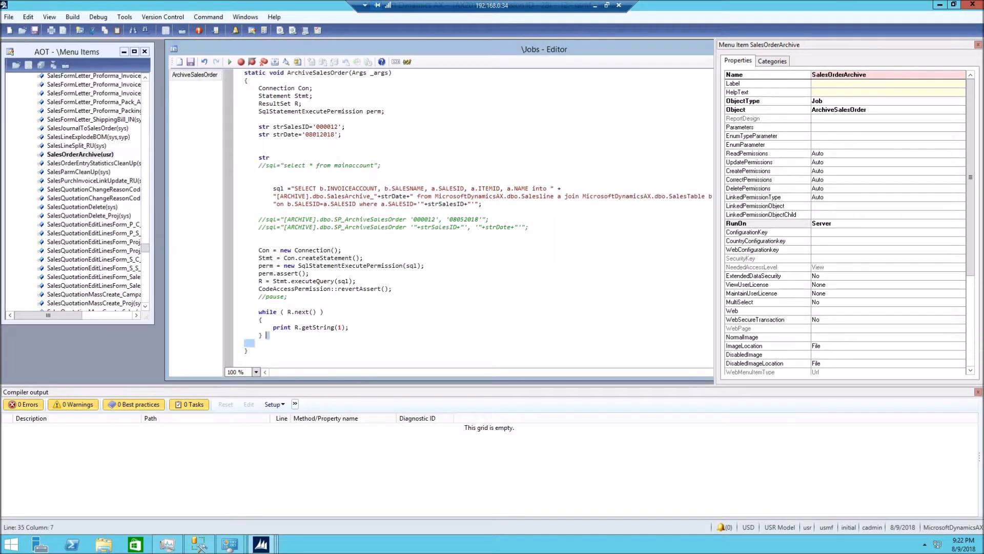
pyautogui.moveTo(244, 343); pyautogui.dragTo(245, 312)
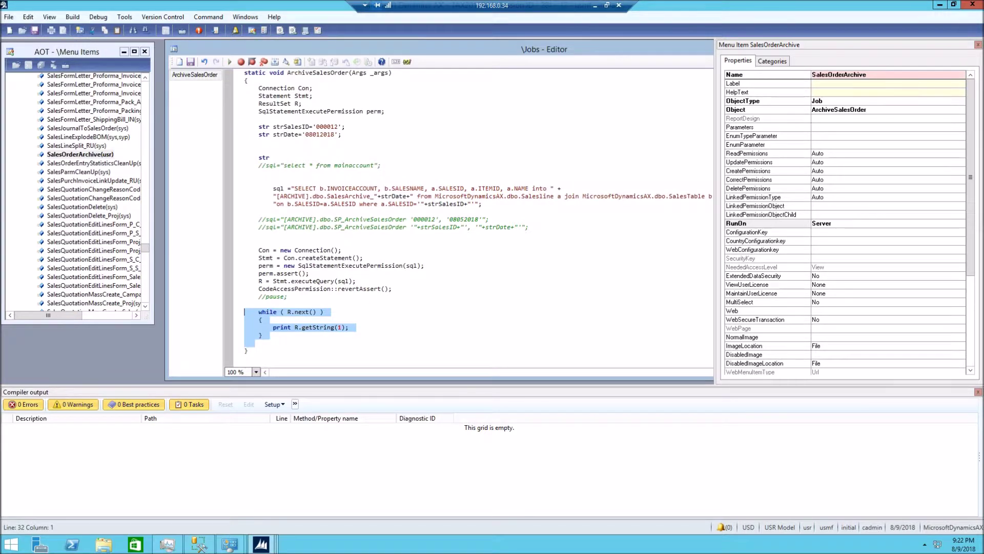
# Step: Refresh ARCHIVE tables and view the top 1000 rows of SalesArchive_08012018
pyautogui.click(199, 543)
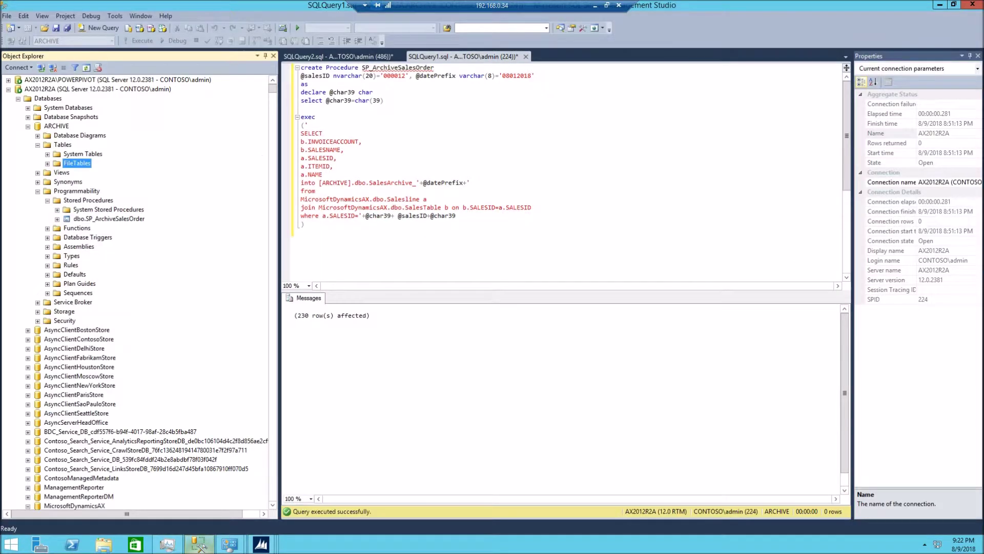
pyautogui.rightClick(63, 144)
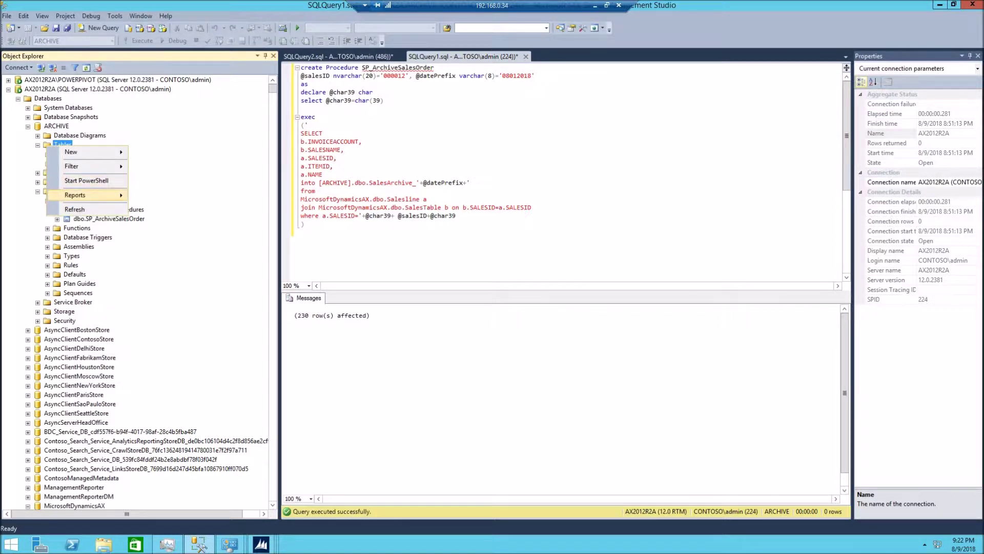
pyautogui.click(64, 210)
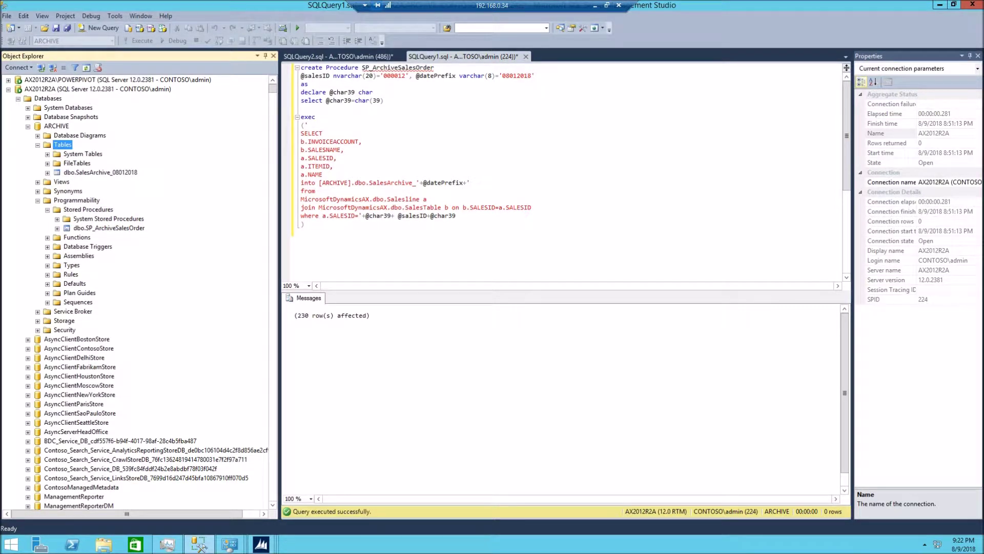
pyautogui.click(100, 172)
pyautogui.rightClick(87, 172)
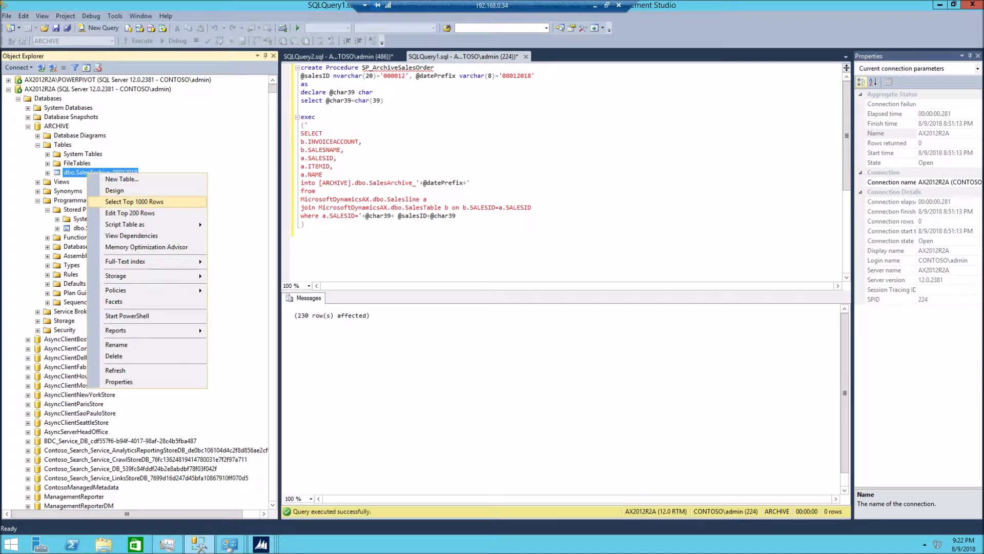
pyautogui.click(134, 201)
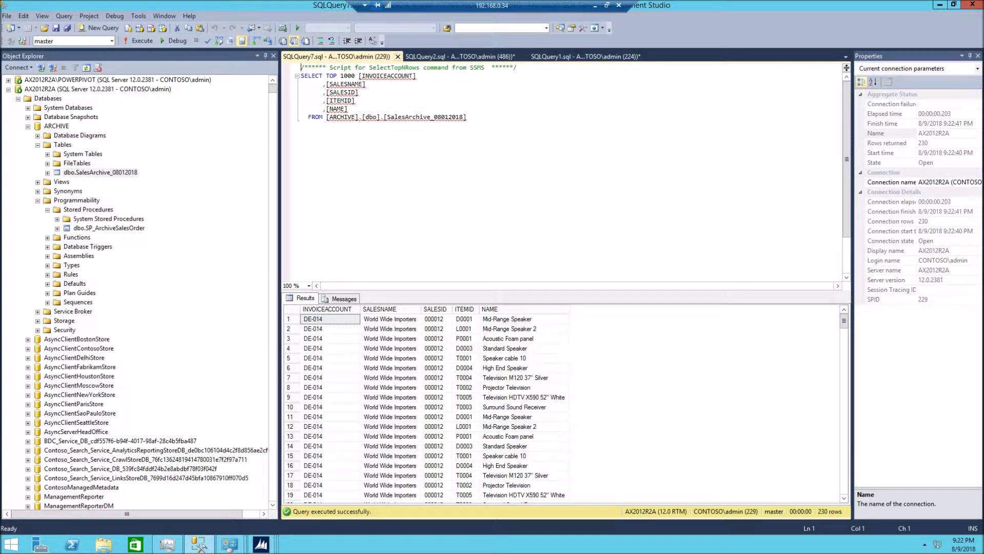
pyautogui.click(398, 56)
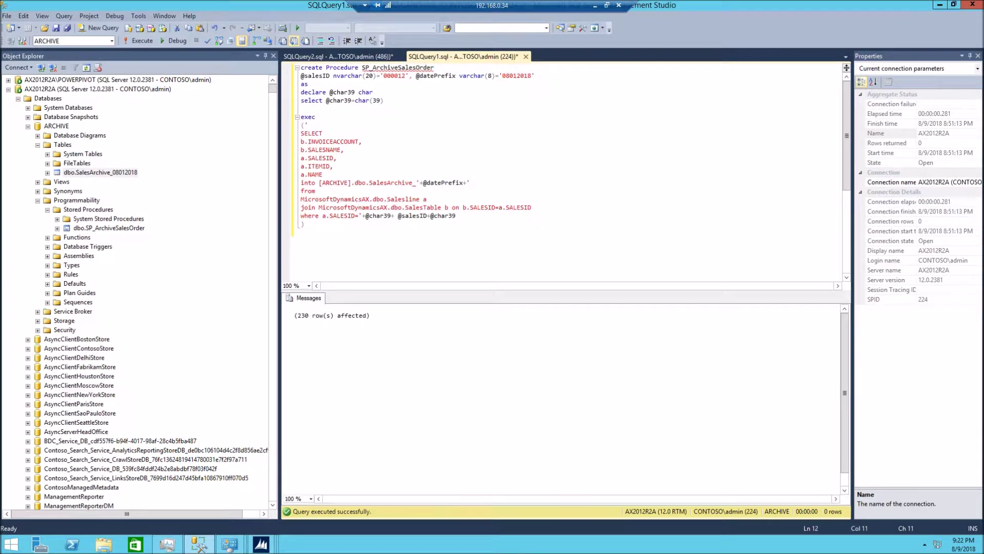
# Step: Delete the SalesArchive_08012018 table, clear the AX error log and return to Dynamics AX
pyautogui.rightClick(94, 172)
pyautogui.click(102, 356)
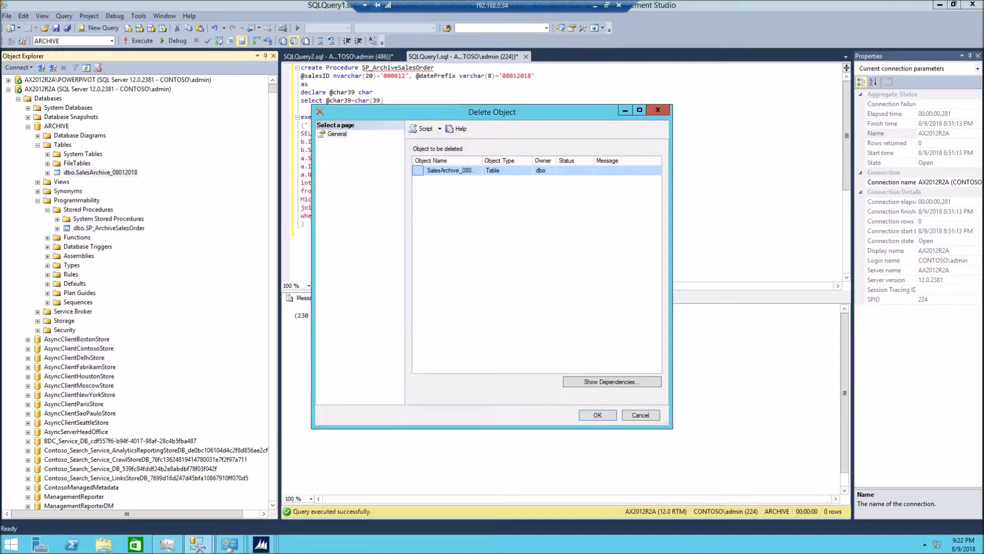
pyautogui.press('Return')
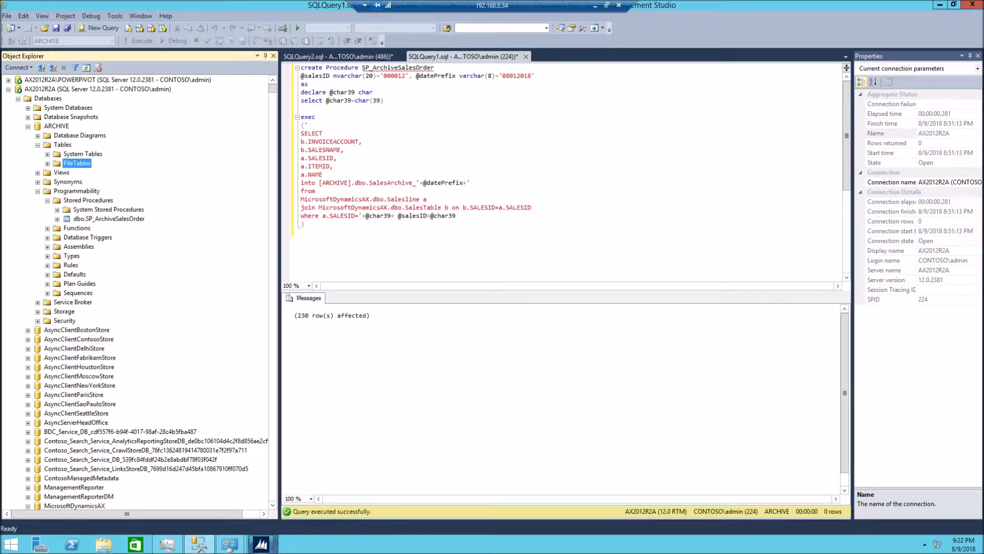
pyautogui.click(374, 489)
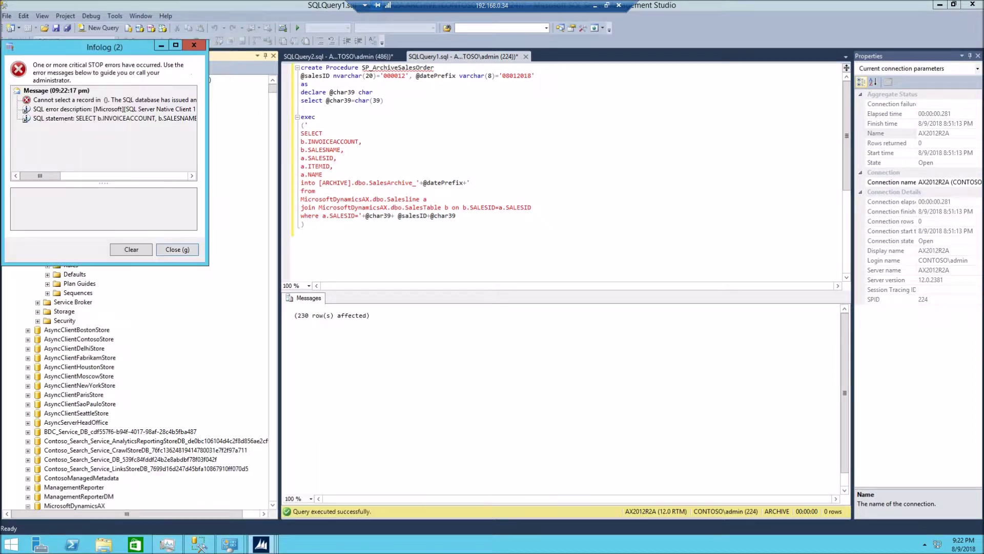
pyautogui.press('Return')
pyautogui.press('Escape')
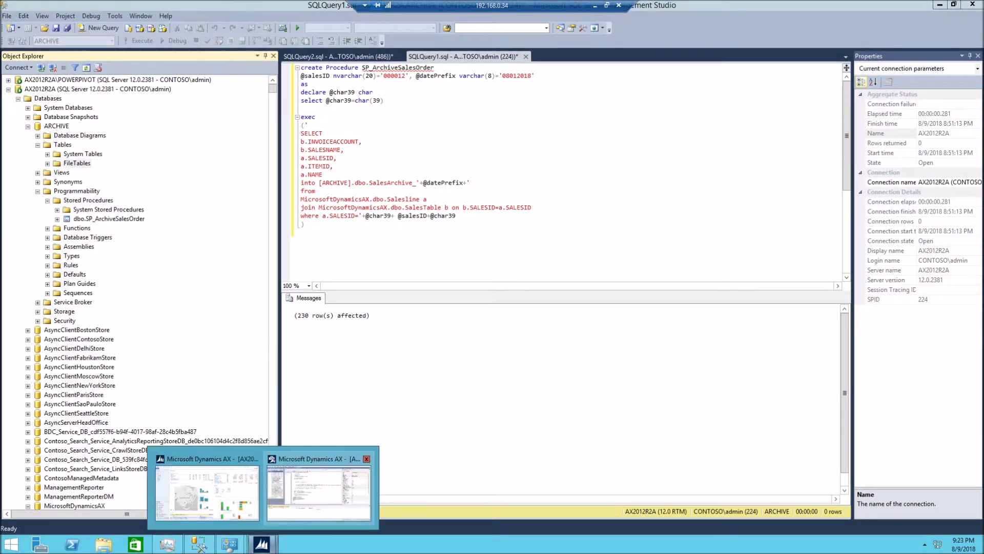
pyautogui.click(319, 487)
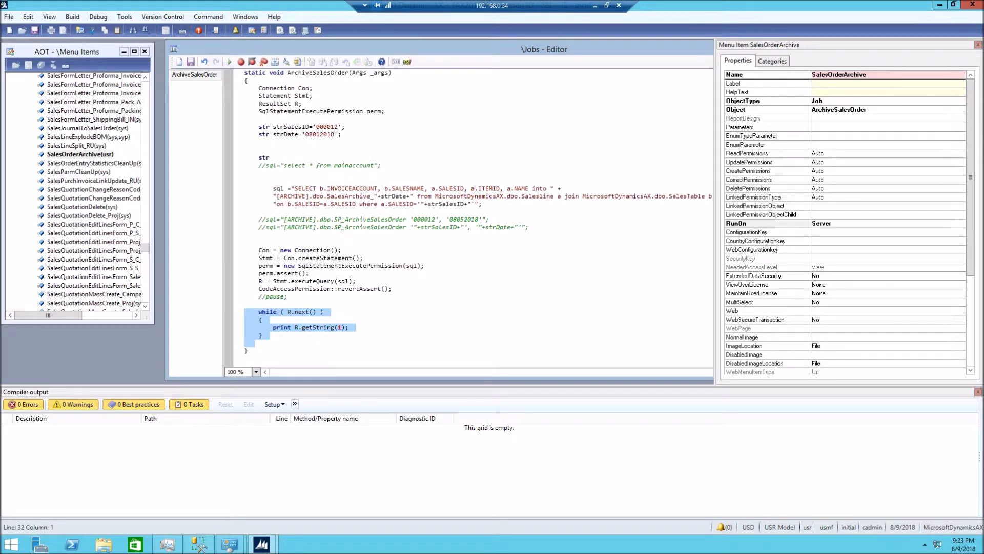
# Step: Wrap the SELECT INTO statement in /* */ comments, then return to Management Studio
pyautogui.click(259, 172)
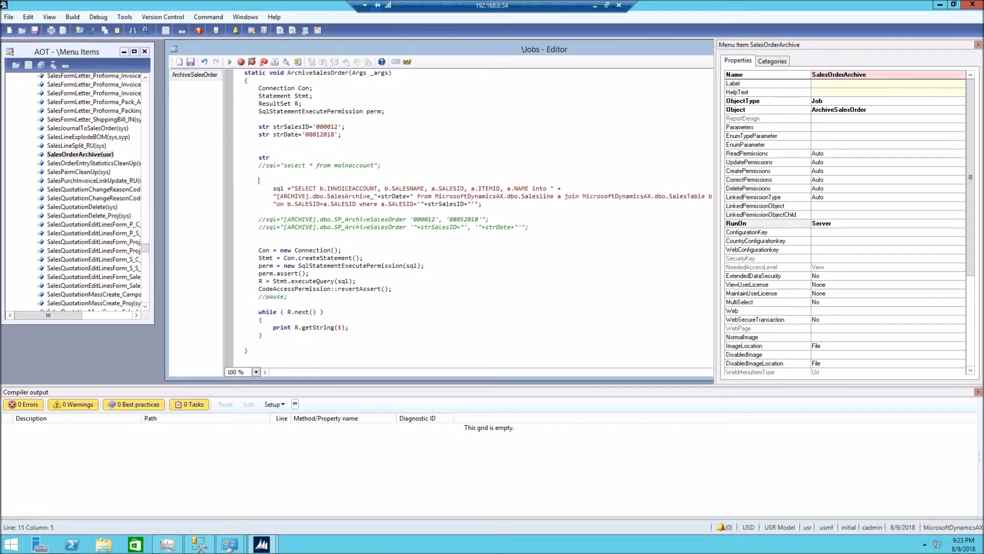
pyautogui.write('/')
pyautogui.write('*')
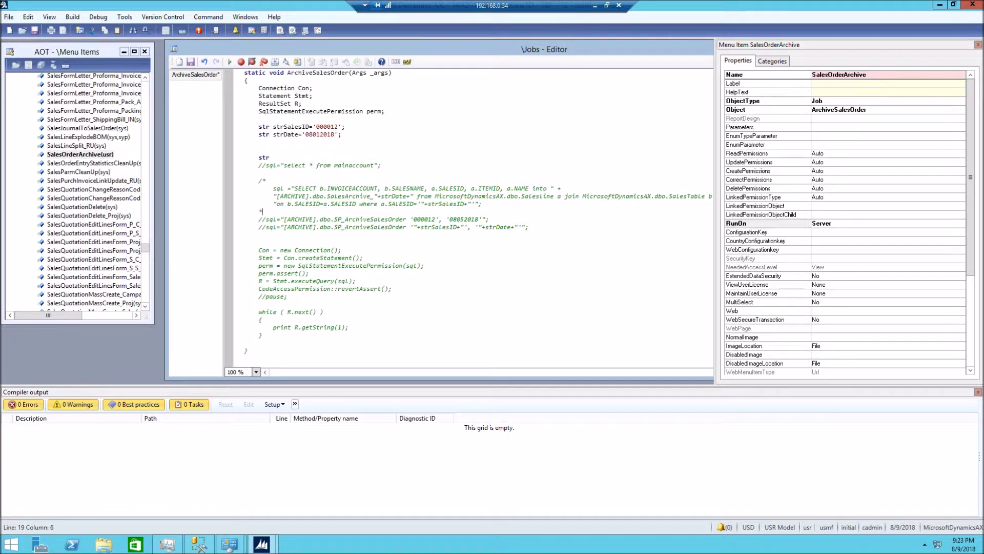
pyautogui.write('/')
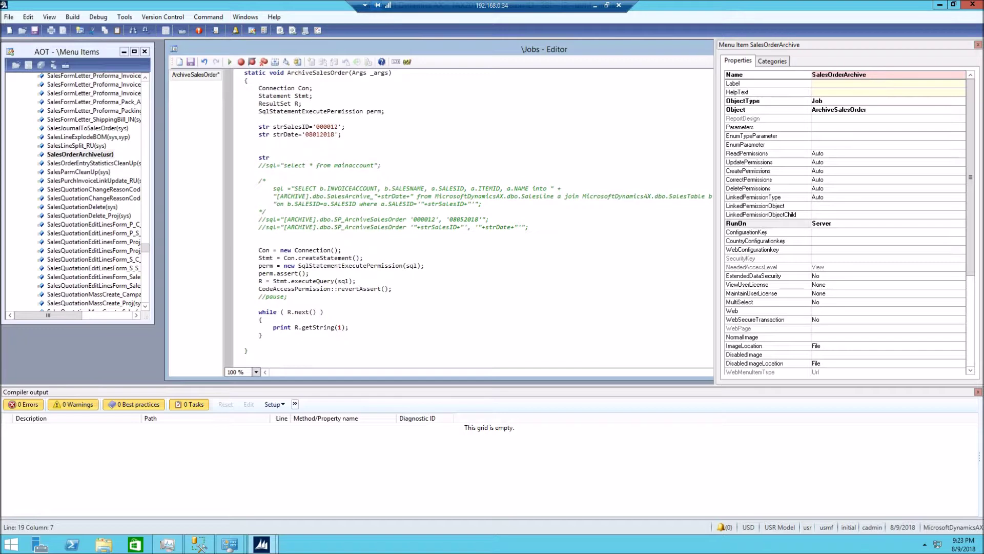
pyautogui.click(229, 543)
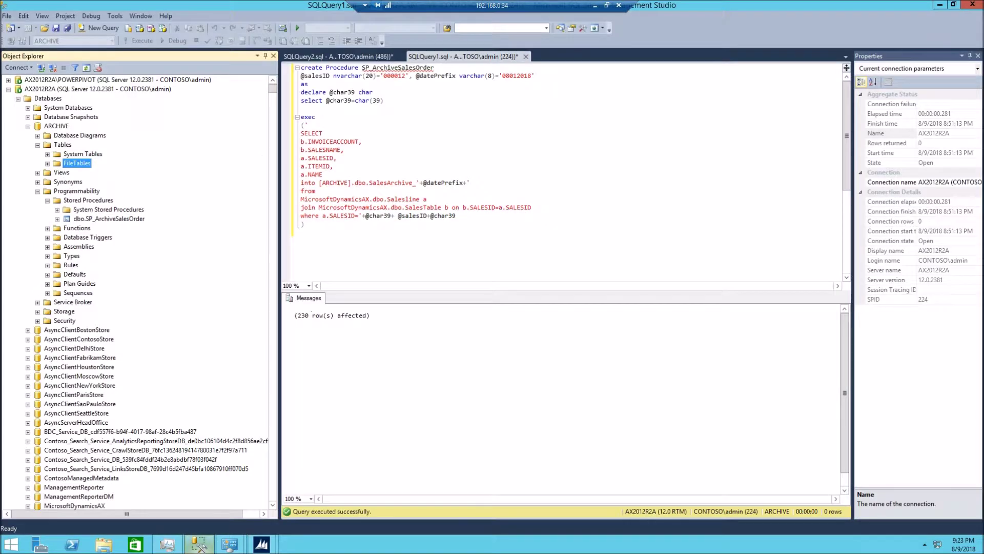
pyautogui.moveTo(308, 224); pyautogui.dragTo(301, 67)
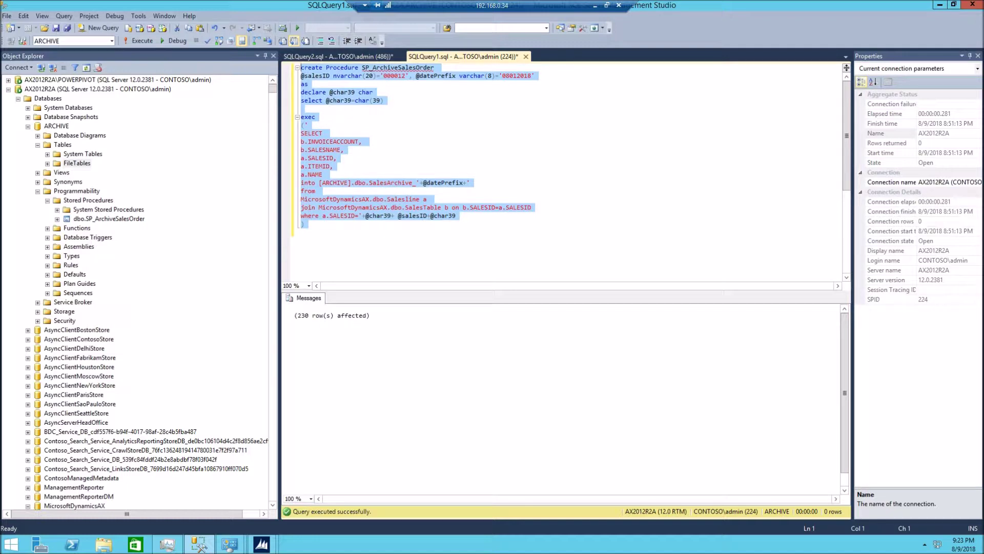
pyautogui.click(301, 108)
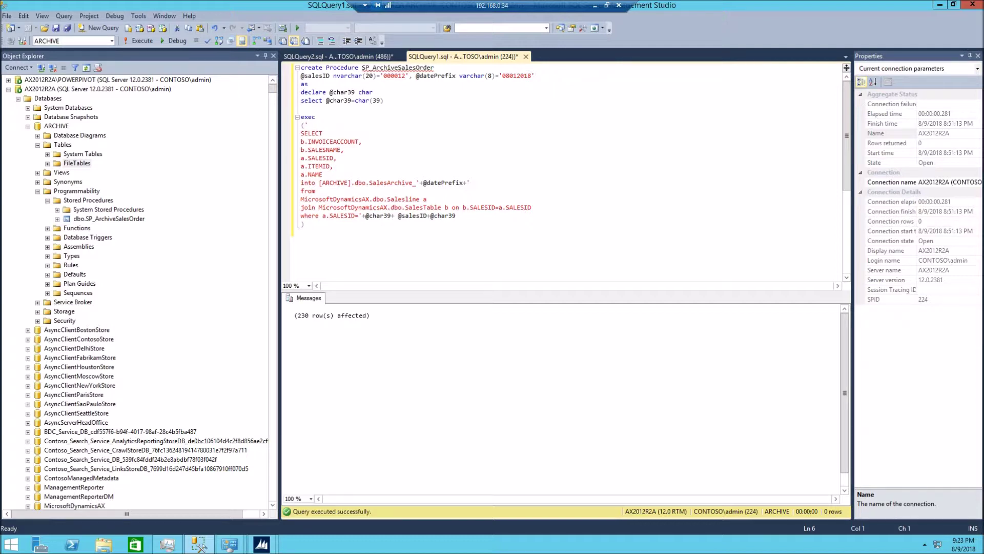
pyautogui.moveTo(261, 544)
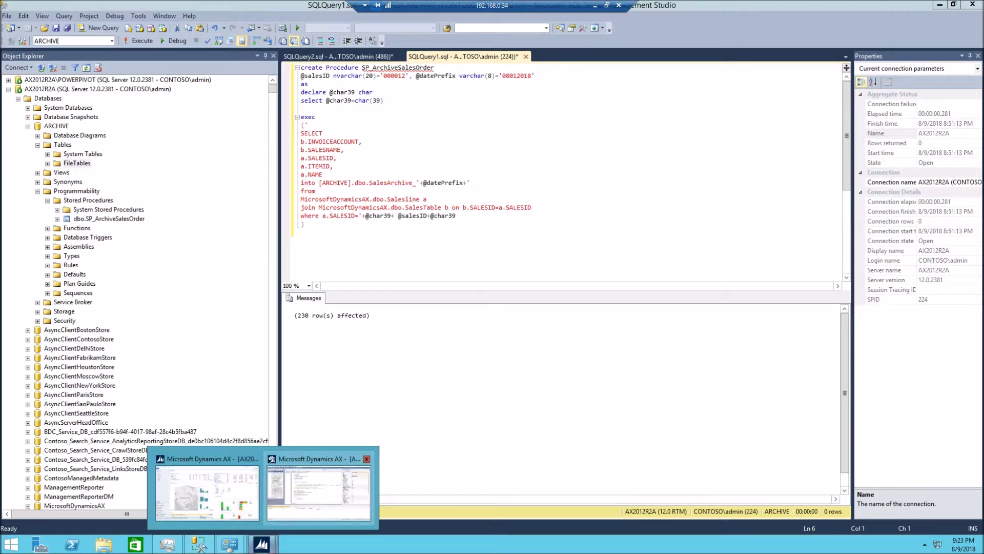
pyautogui.click(318, 487)
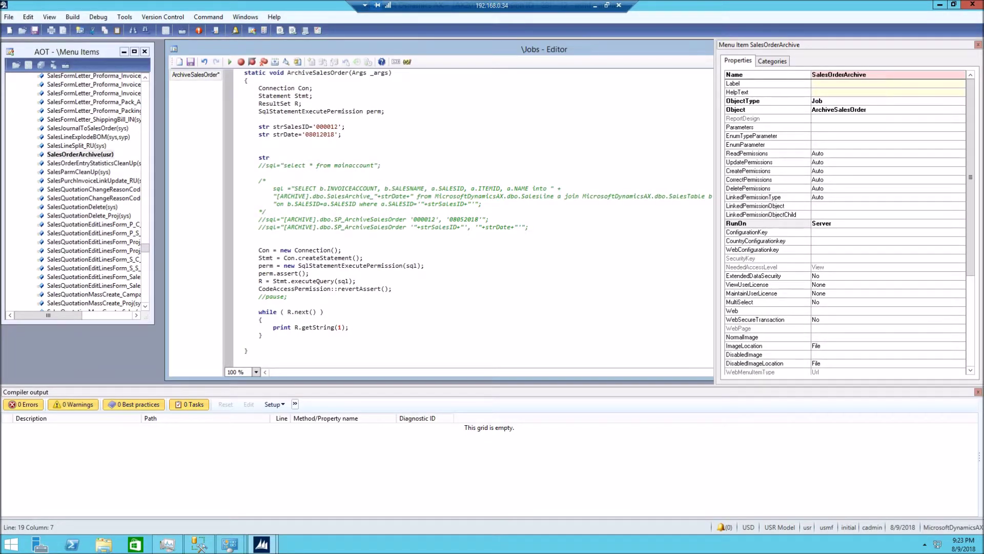
# Step: Uncomment the SP_ArchiveSalesOrder stored-procedure call line in the job
pyautogui.click(324, 126)
pyautogui.click(259, 227)
pyautogui.press('Delete')
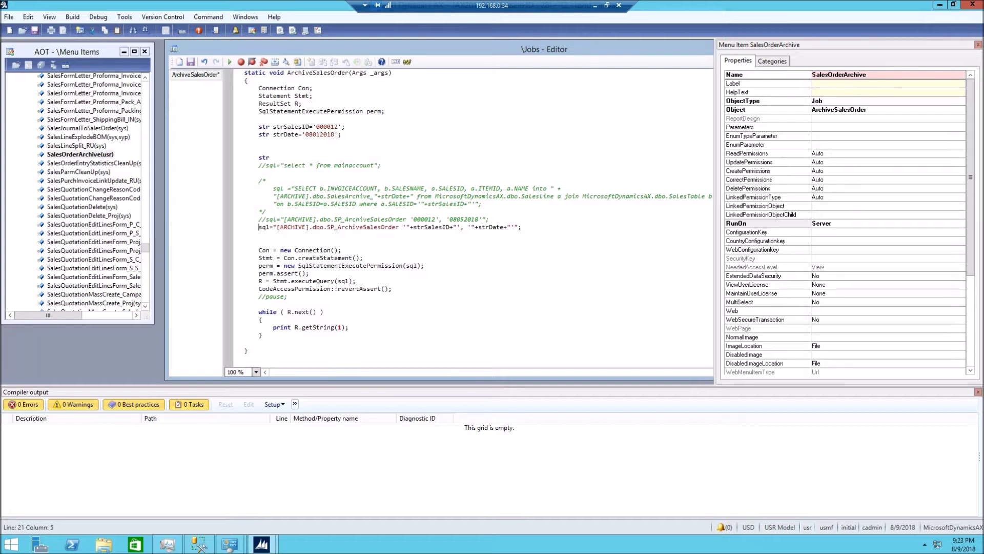
# Step: Compile and run the job via SalesOrderArchive, then close the SQL error log
pyautogui.click(73, 17)
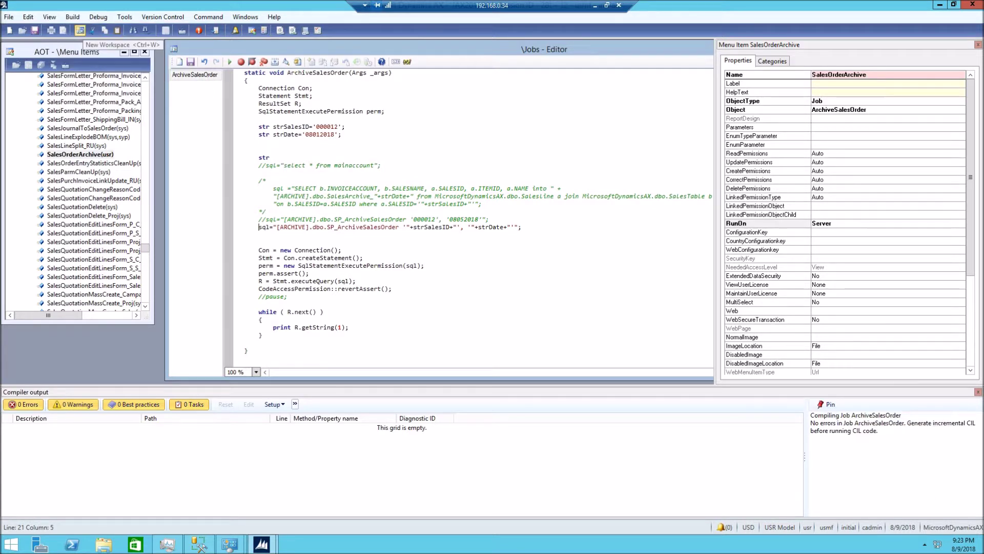
pyautogui.rightClick(89, 154)
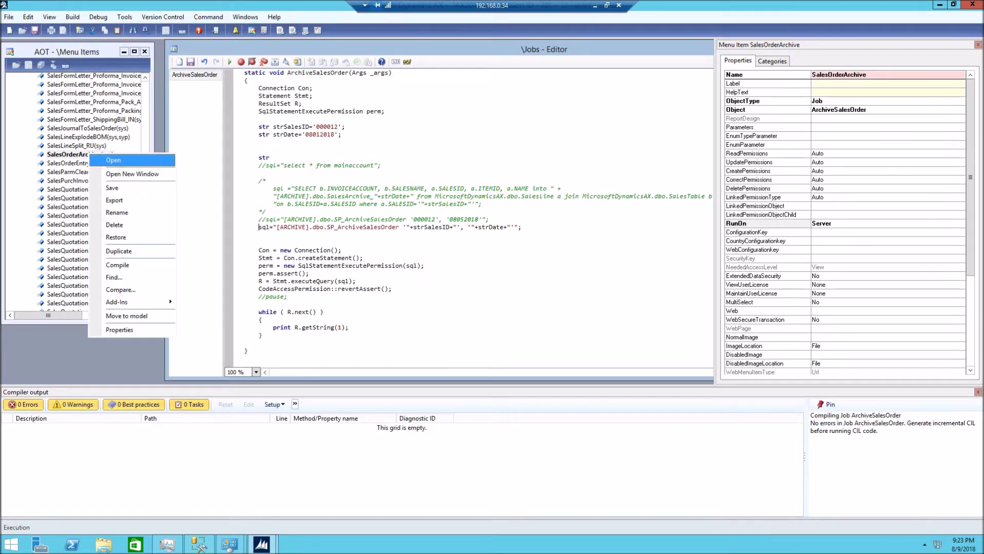
pyautogui.click(113, 160)
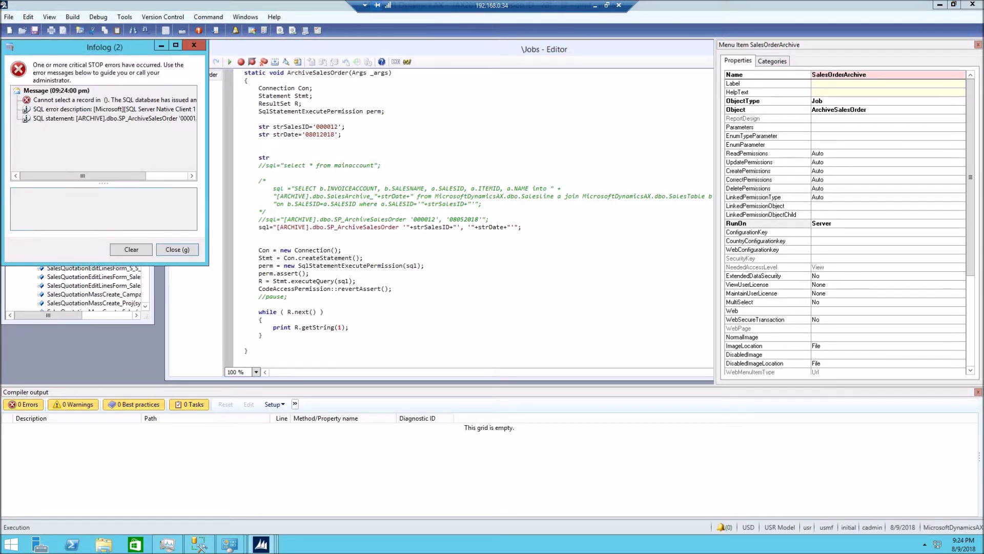
pyautogui.press('Escape')
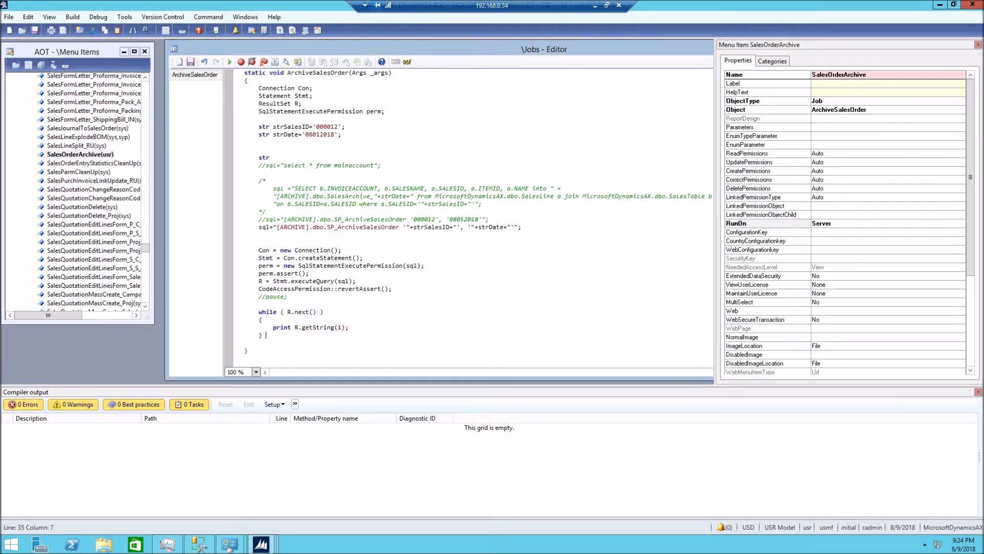
pyautogui.press('Up')
pyautogui.press('Up')
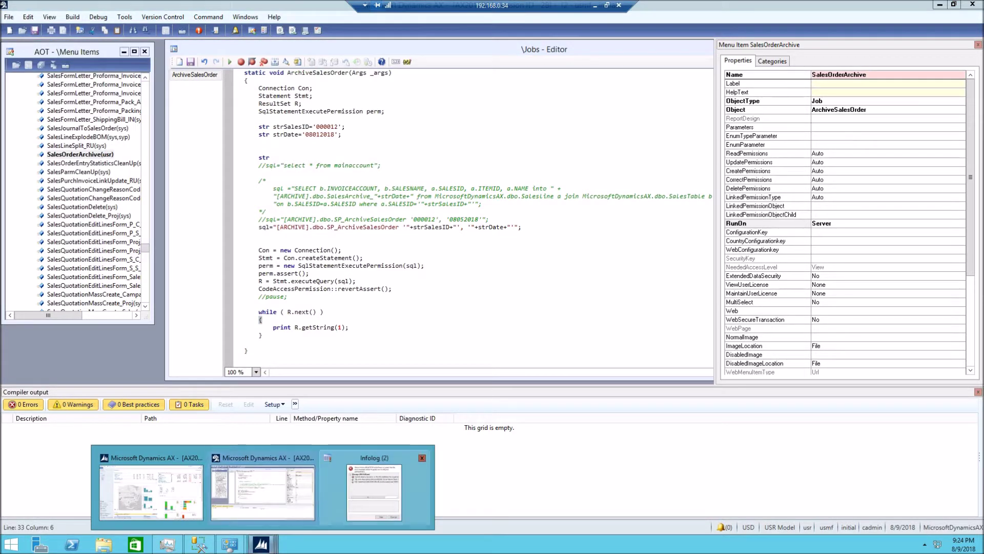
pyautogui.click(379, 487)
pyautogui.press('Escape')
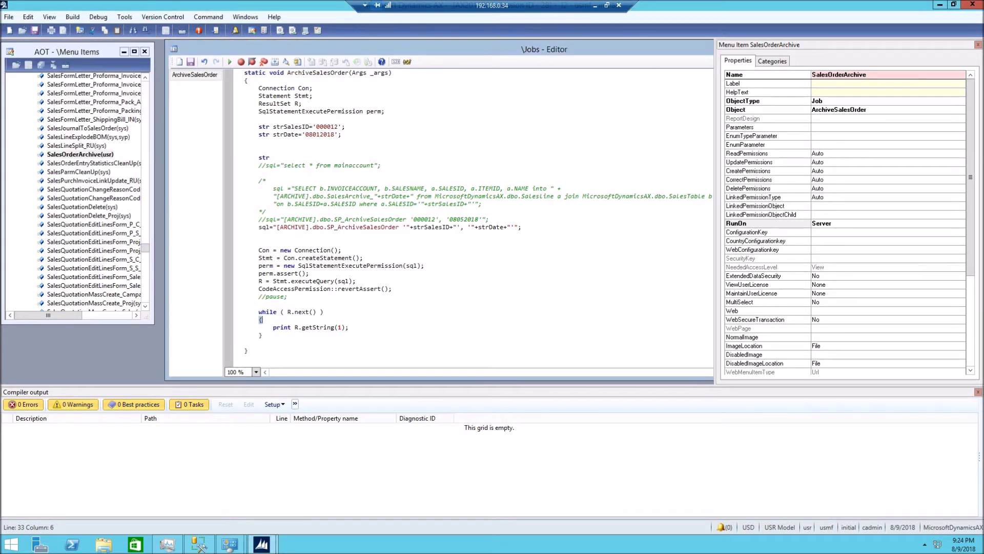
# Step: Refresh ARCHIVE tables, list SalesArchive_08012018's 230 rows, then return to Dynamics AX
pyautogui.click(199, 543)
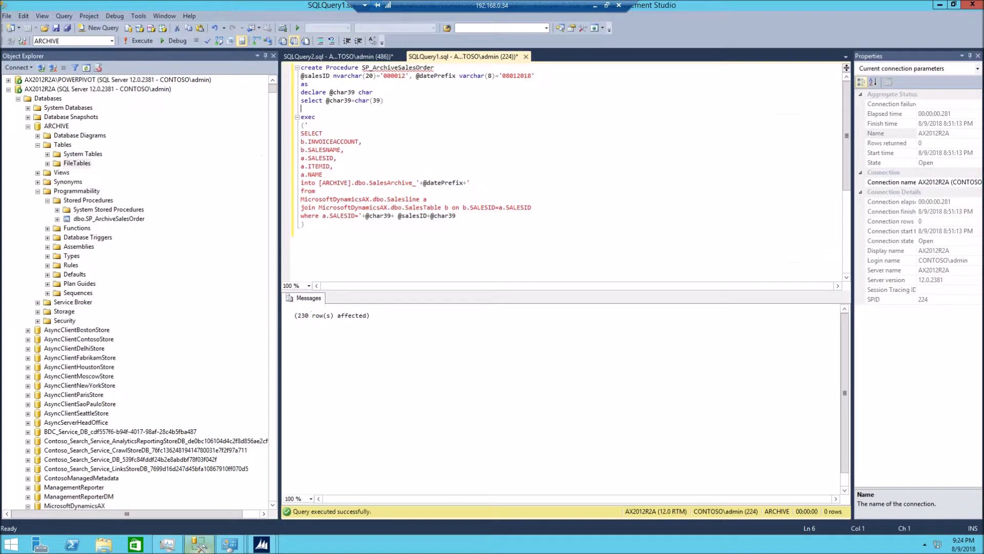
pyautogui.rightClick(52, 144)
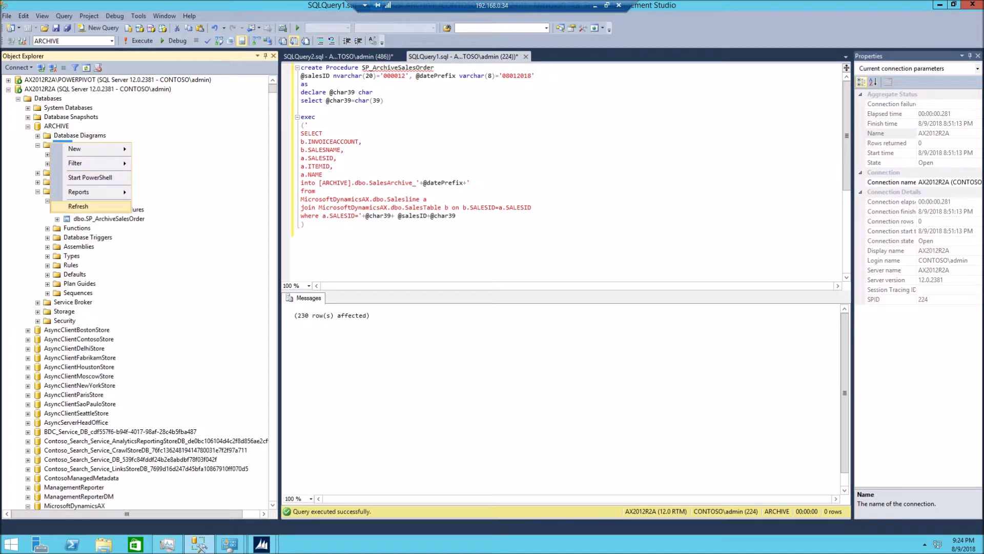
pyautogui.click(77, 205)
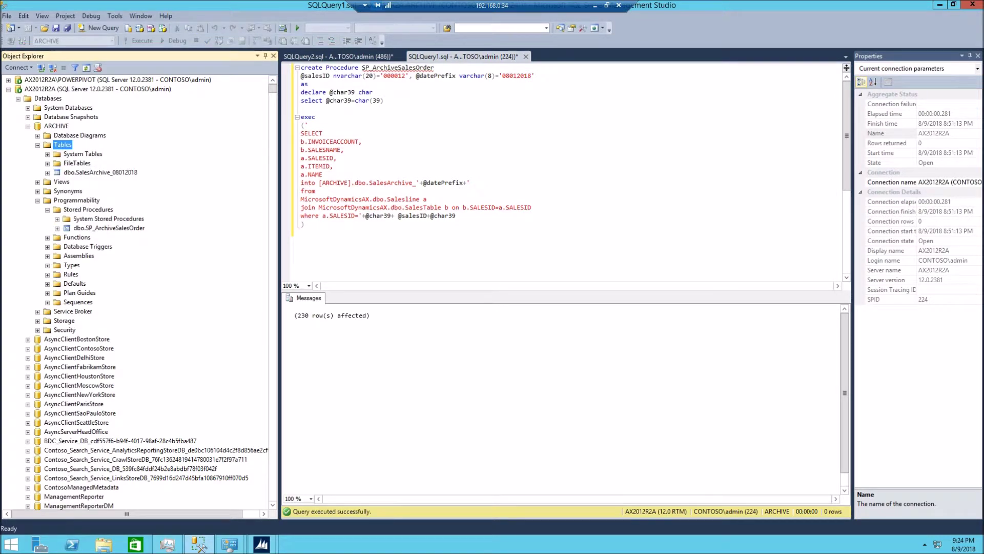
pyautogui.rightClick(88, 172)
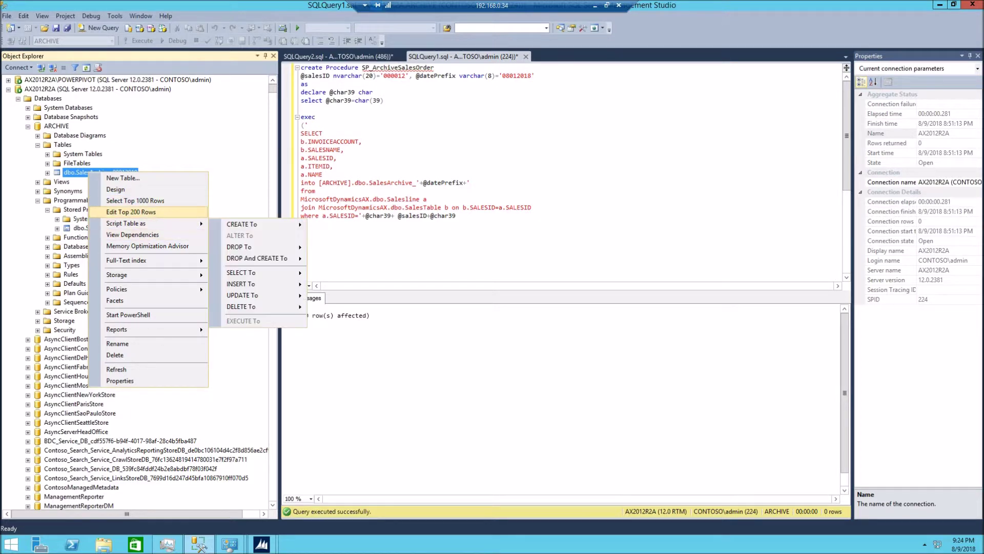
pyautogui.click(136, 201)
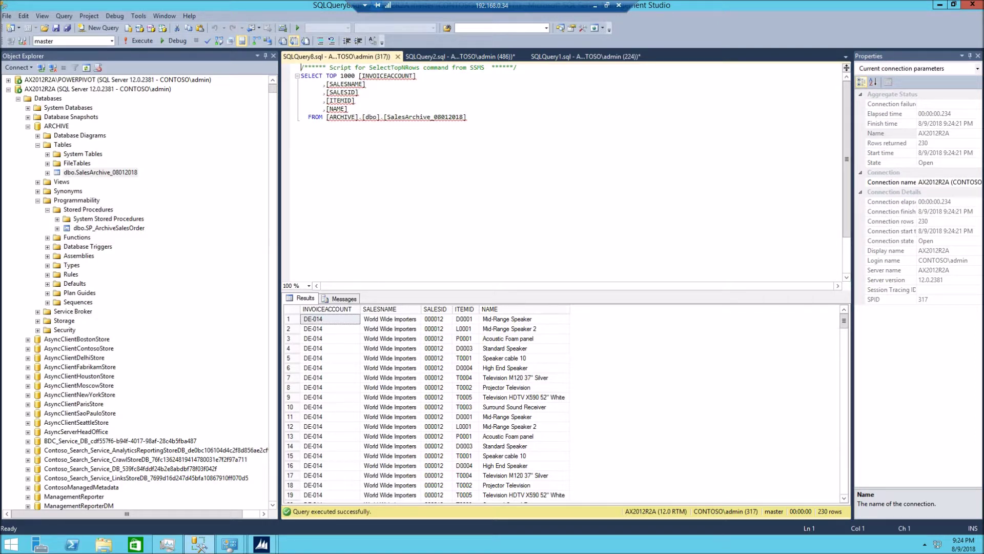
pyautogui.click(199, 544)
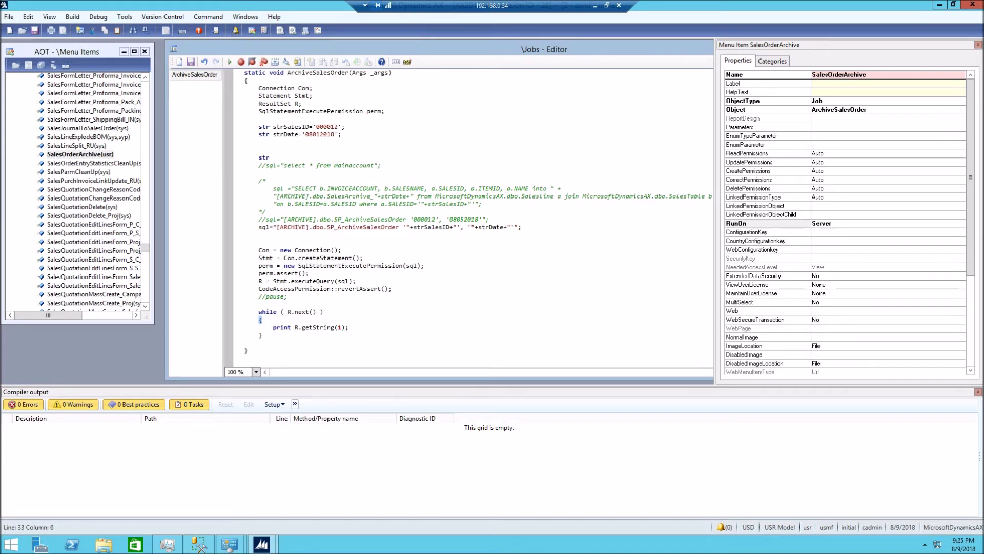
pyautogui.moveTo(341, 134); pyautogui.dragTo(245, 127)
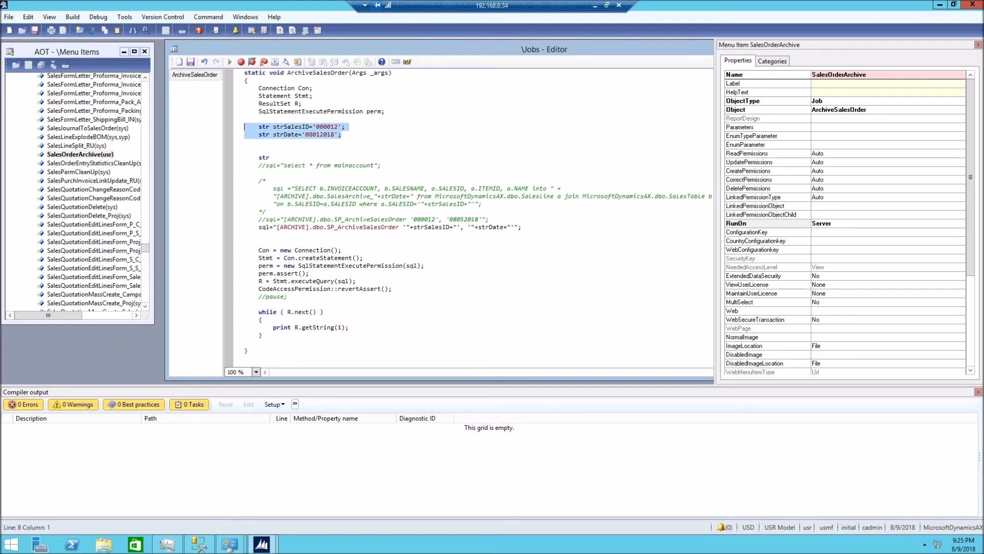